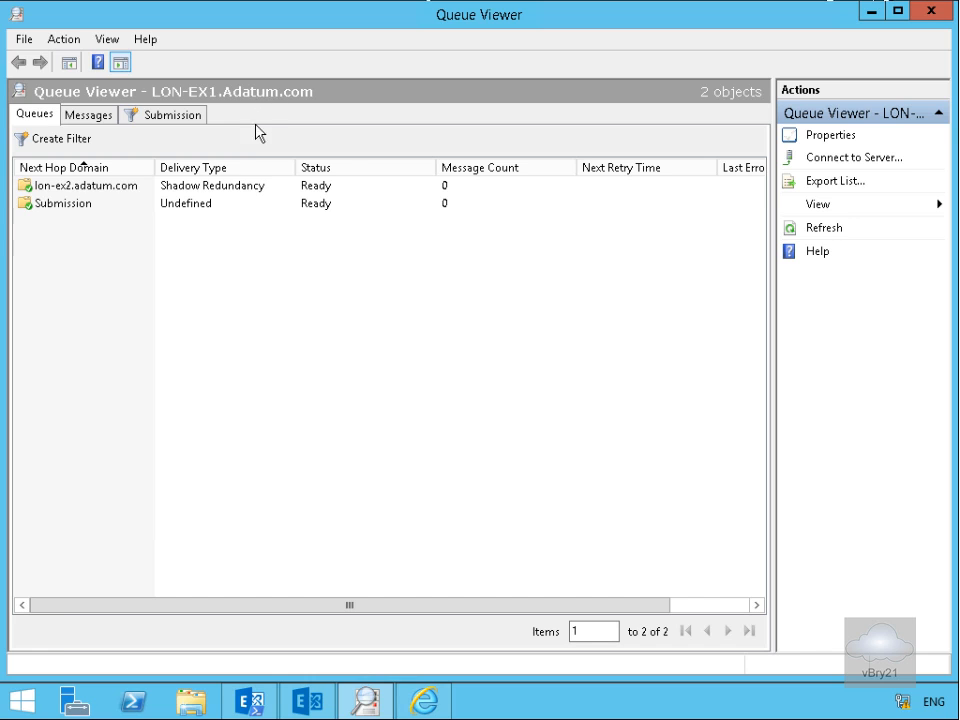
Switch to the Exchange Toolbox to look at its Queue Viewer entry, and return to the open Queue Viewer
left_click(36, 698)
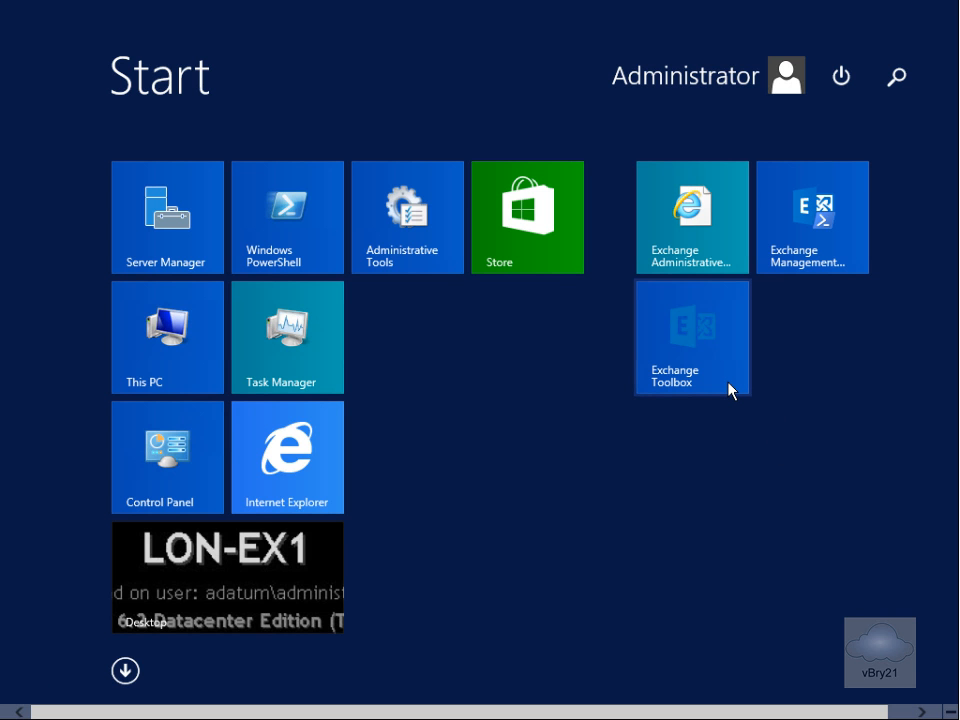
left_click(300, 604)
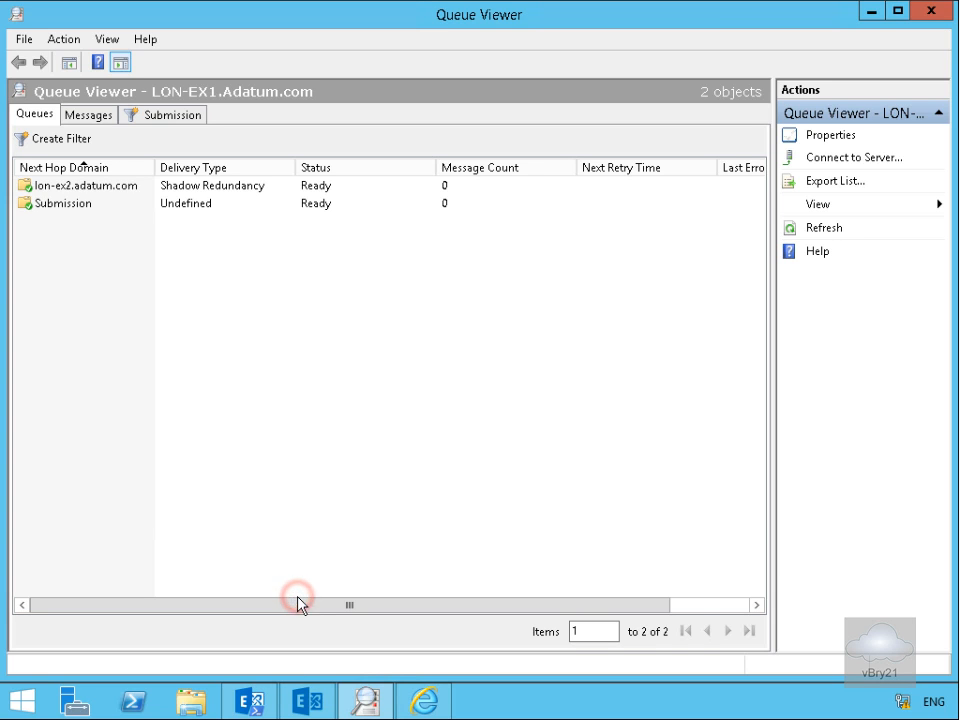
left_click(309, 698)
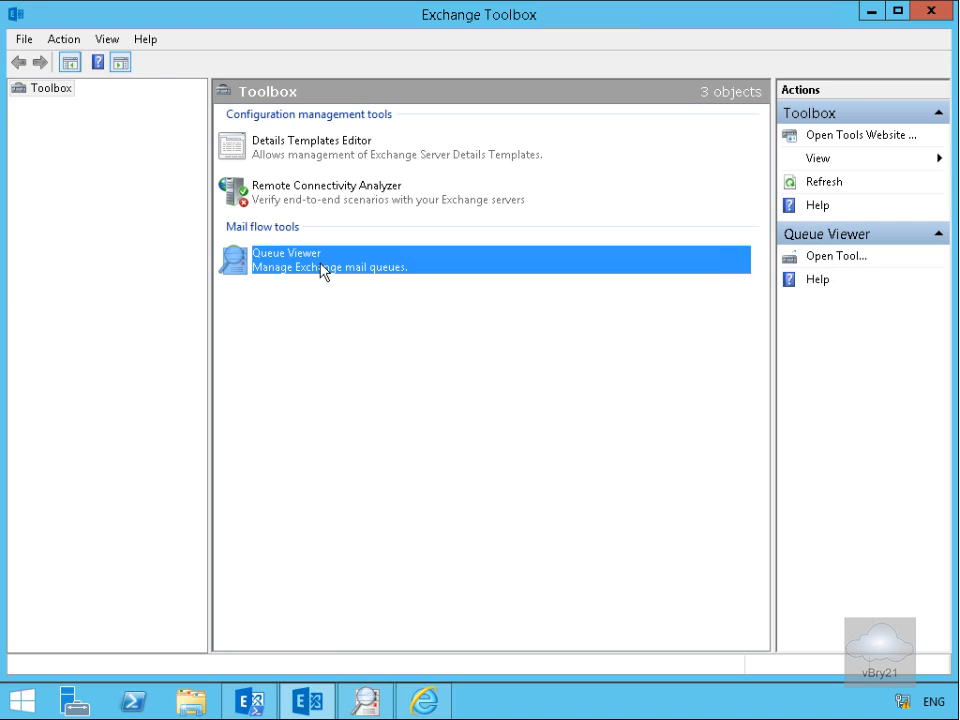
left_click(368, 694)
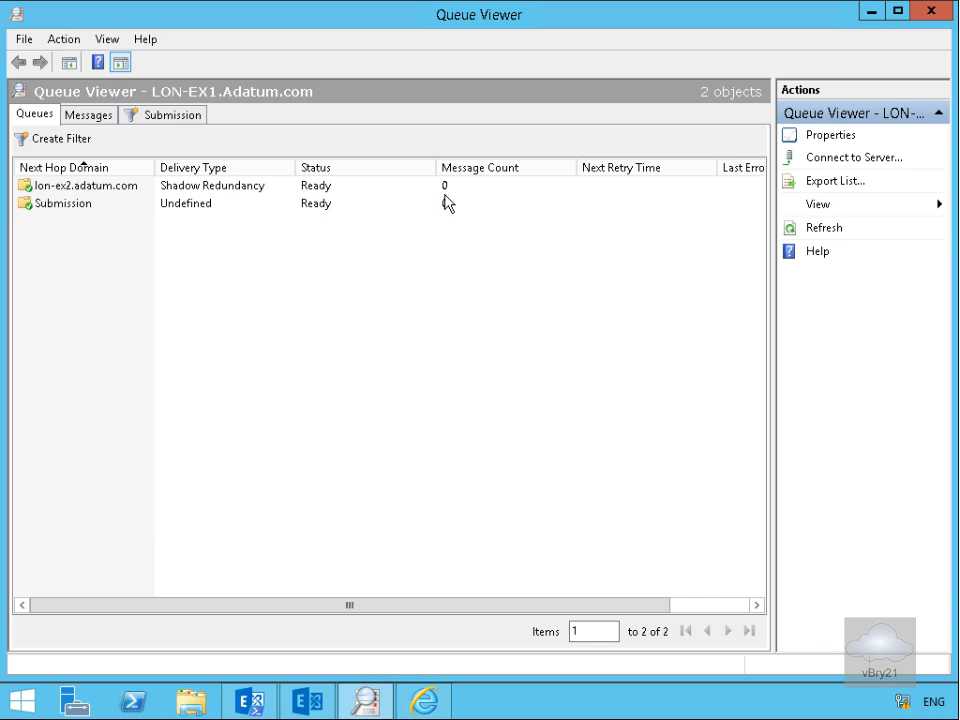
Suspend the Submission queue on LON-EX1
right_click(314, 204)
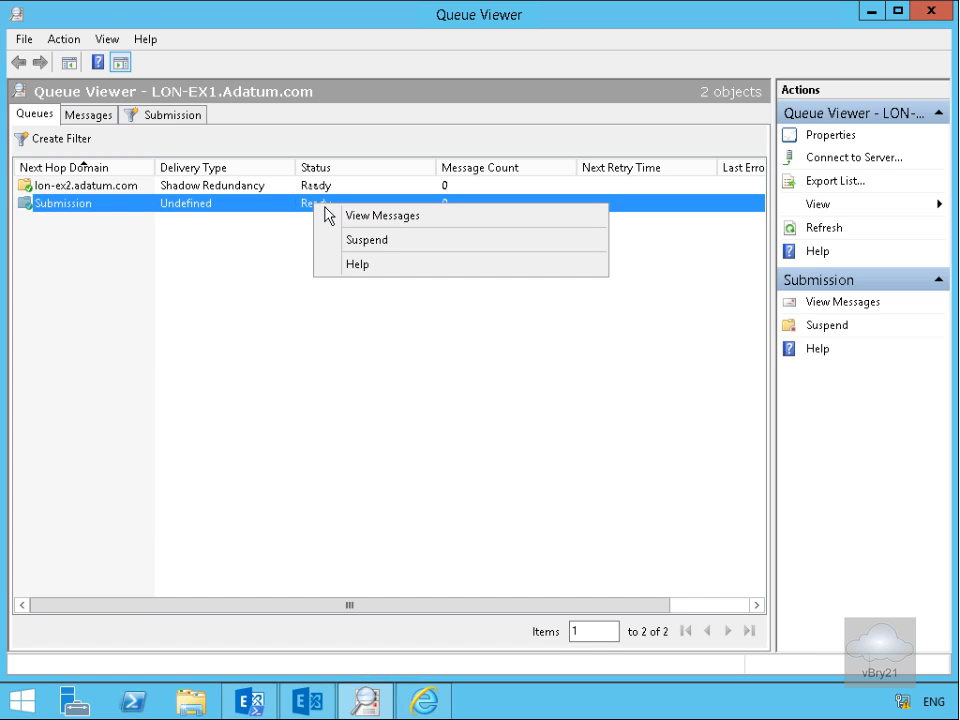
left_click(375, 241)
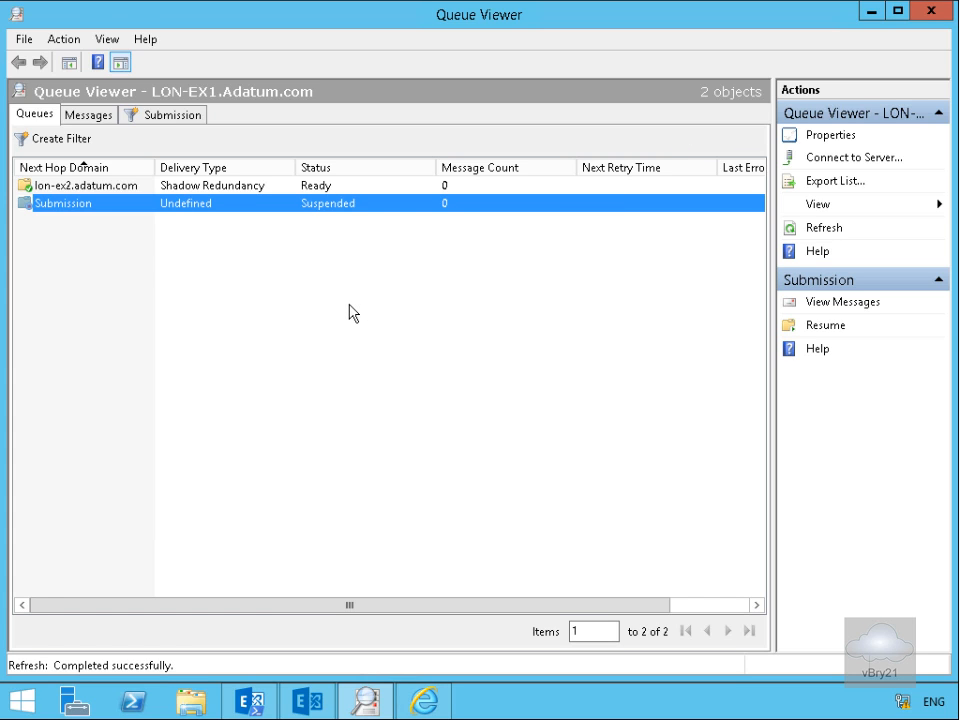
left_click(813, 327)
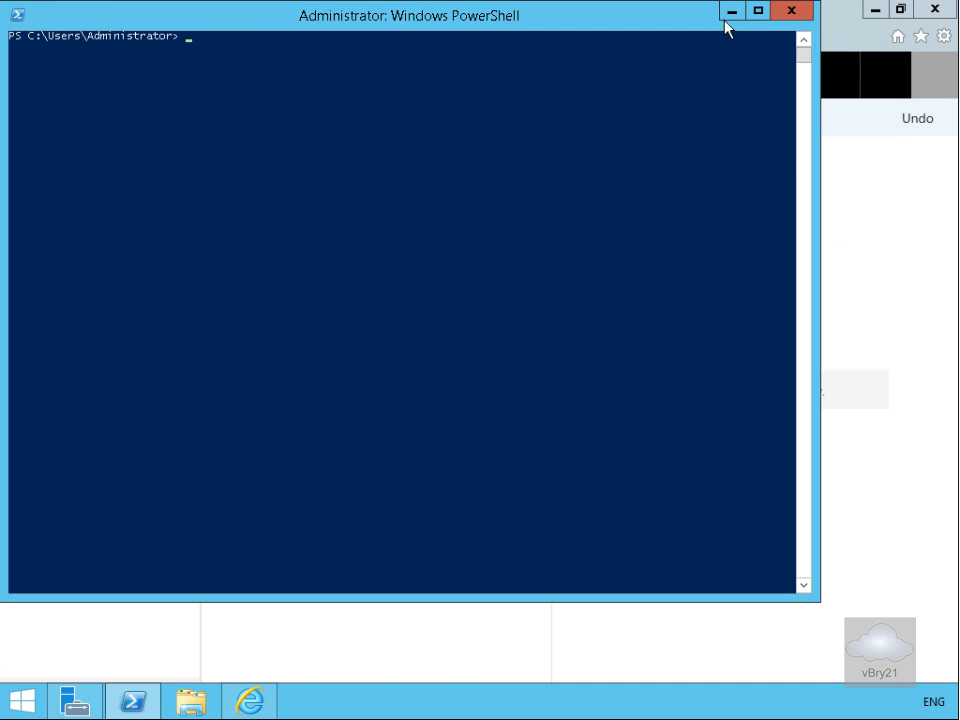
Switch to Outlook on the web in Internet Explorer and send the internal contact a new message with the subject "test smtp"
left_click(266, 700)
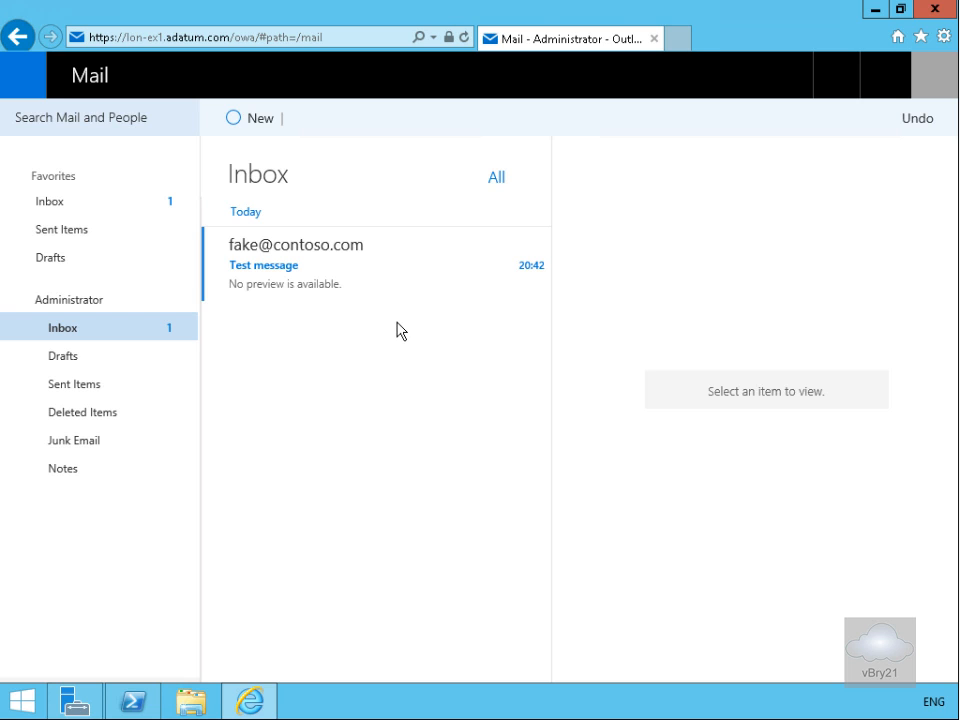
left_click(257, 119)
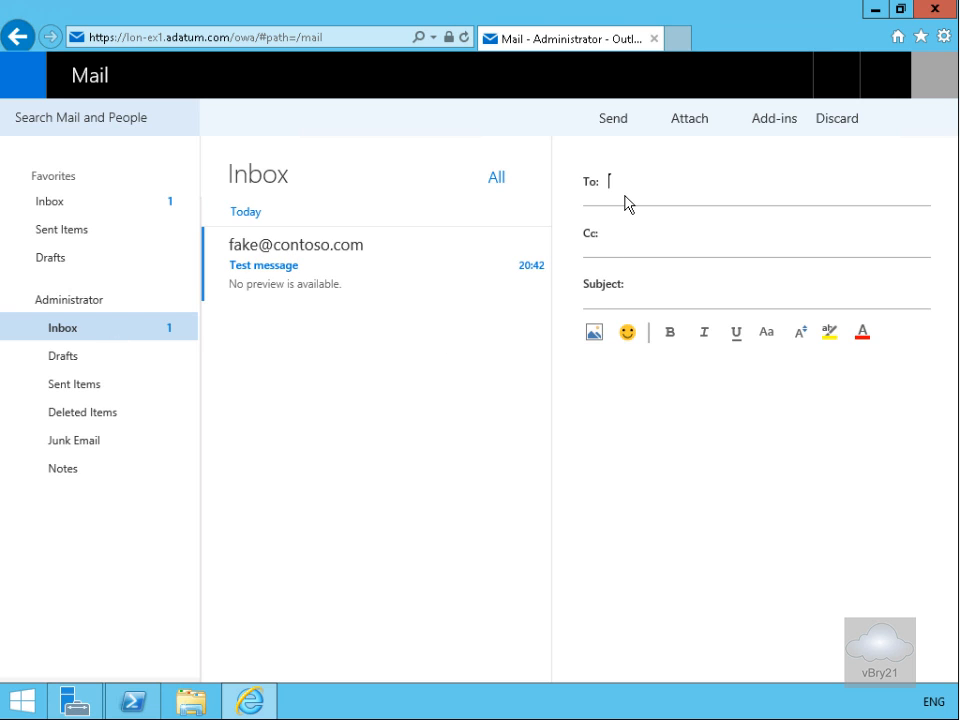
type("amr")
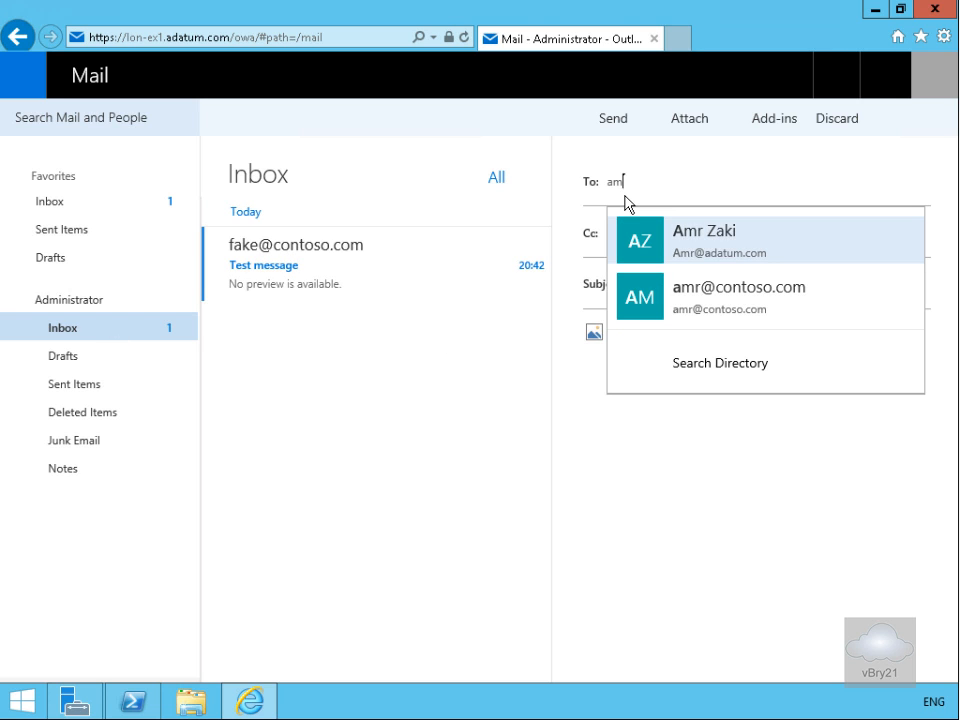
left_click(720, 239)
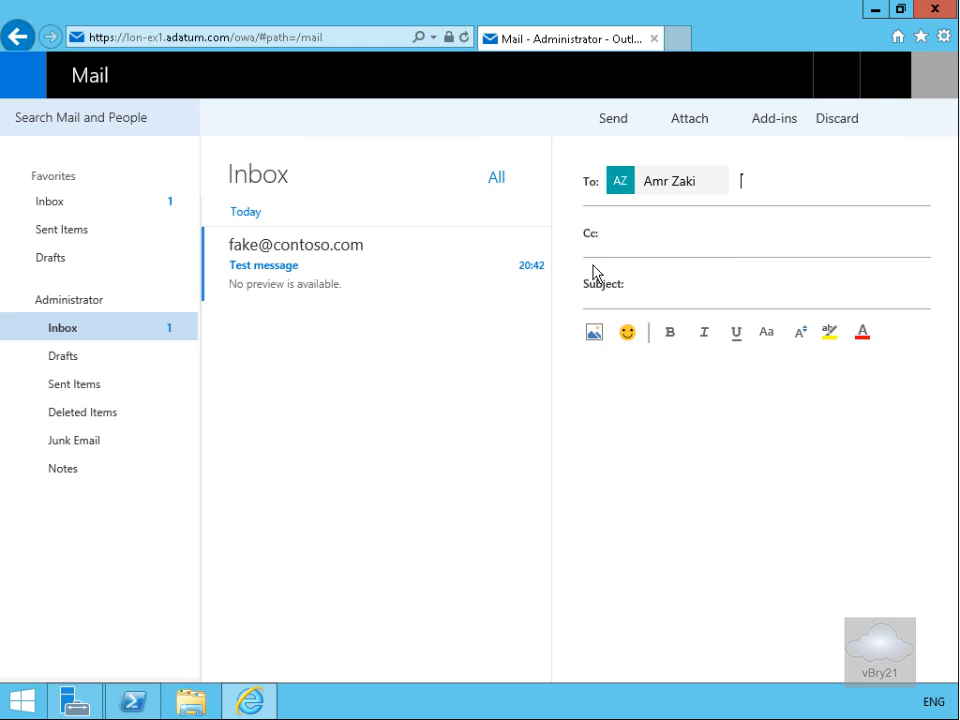
left_click(649, 287)
type("test smtp")
left_click(619, 122)
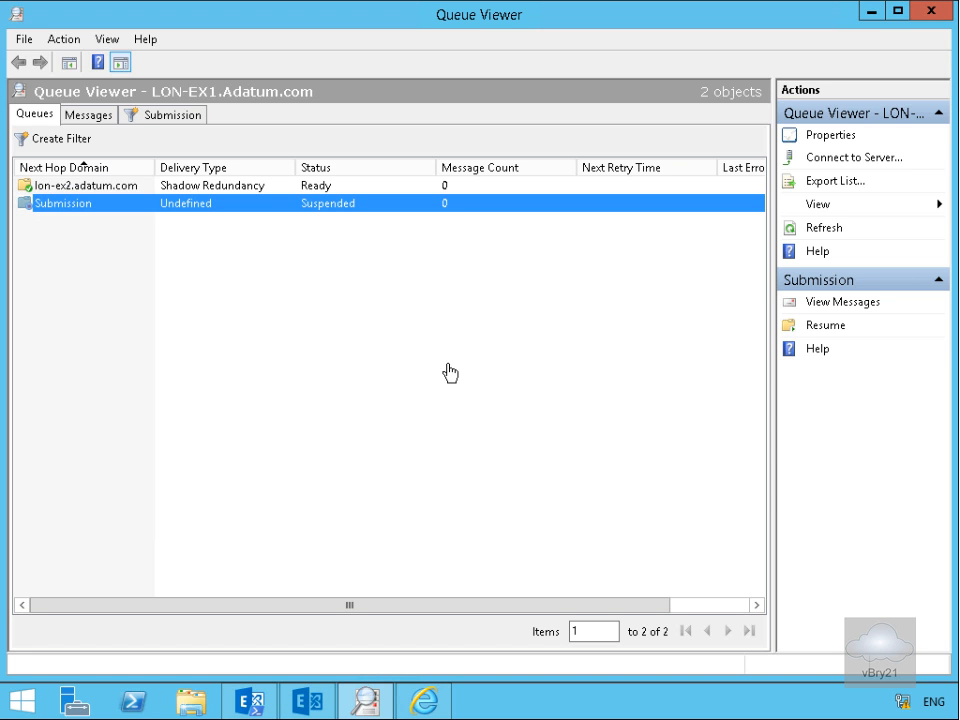
Refresh the queue list in Queue Viewer and examine the details of the messages held in the Submission queue
right_click(330, 309)
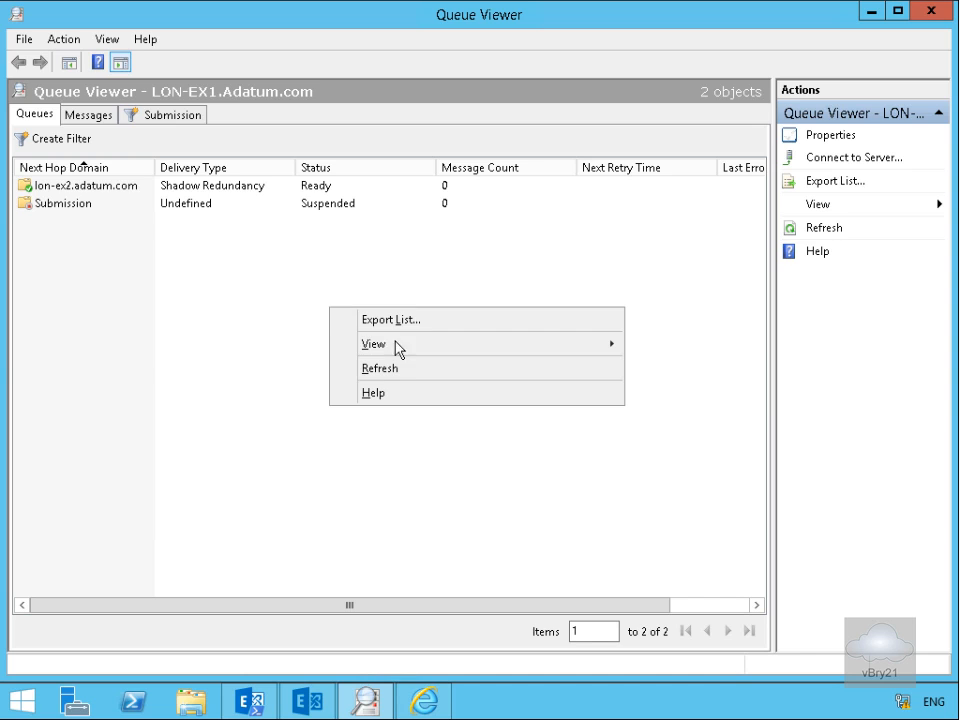
left_click(394, 372)
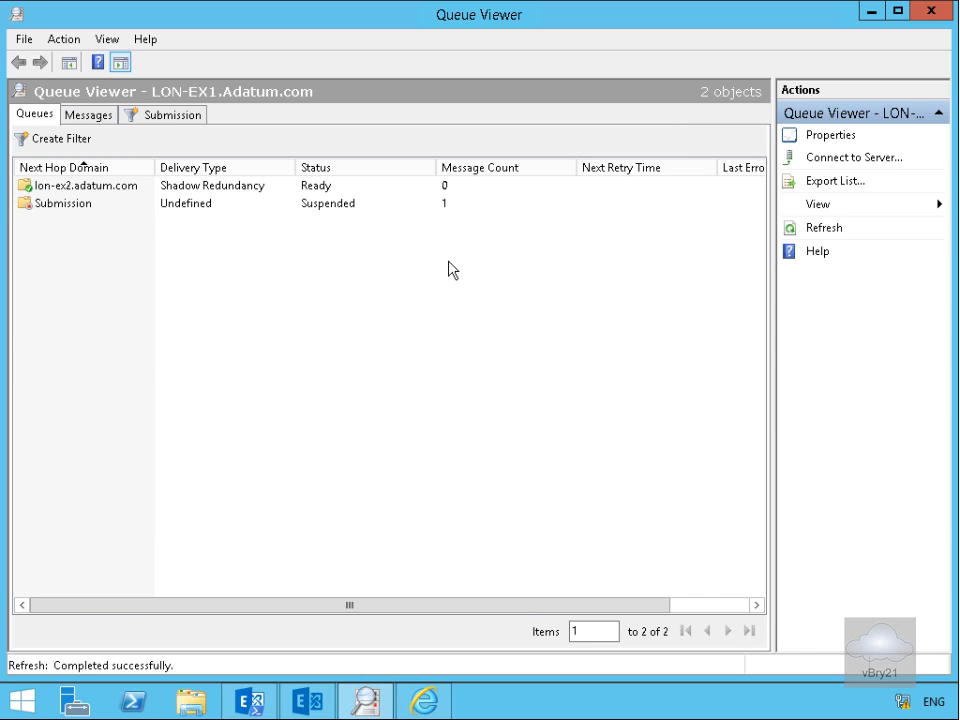
left_click(303, 207)
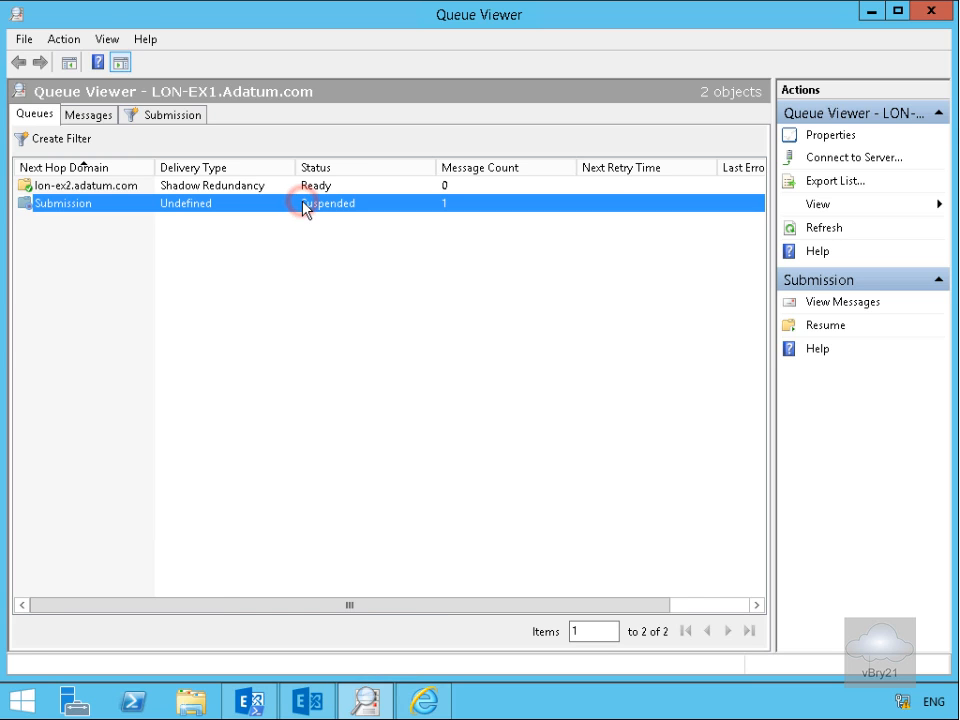
double_click(302, 207)
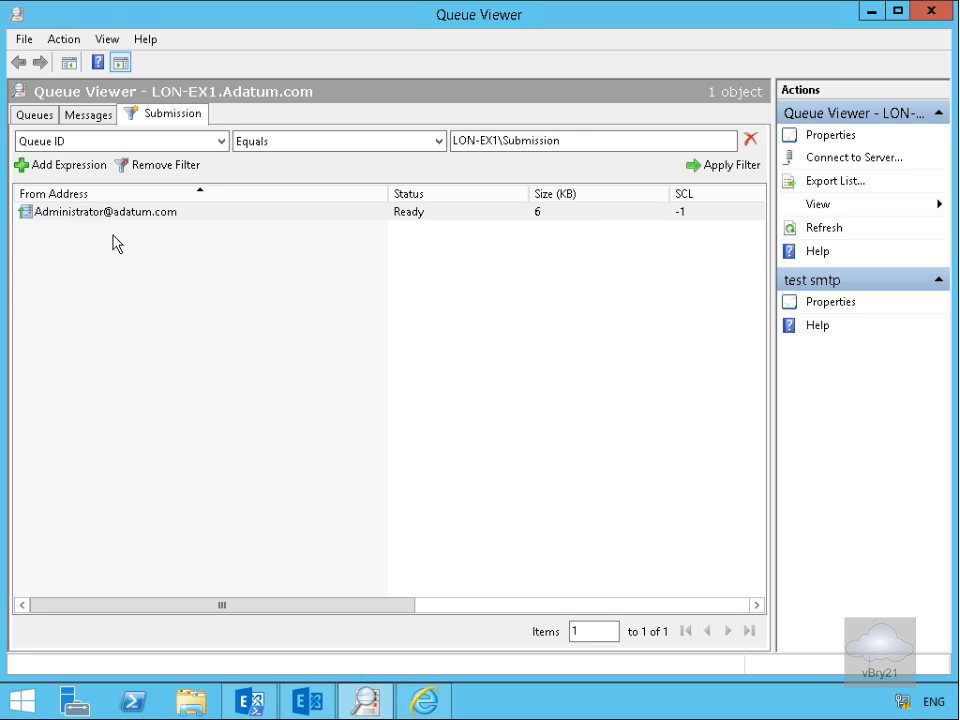
left_click_drag(369, 606, 331, 598)
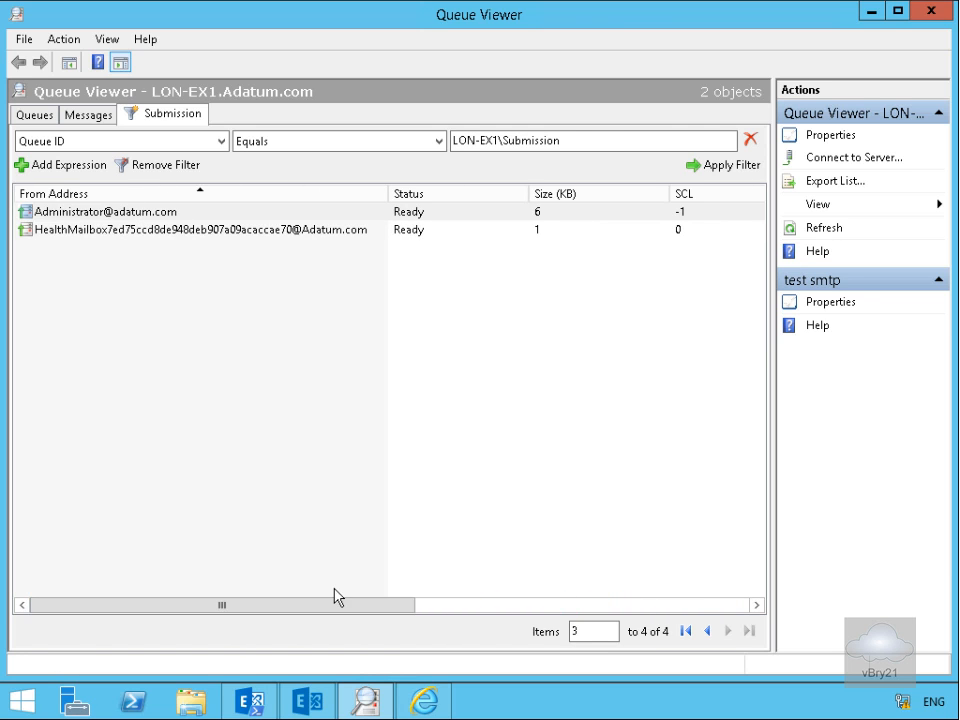
Resume the Submission queue from the queue list and refresh the list
left_click(47, 119)
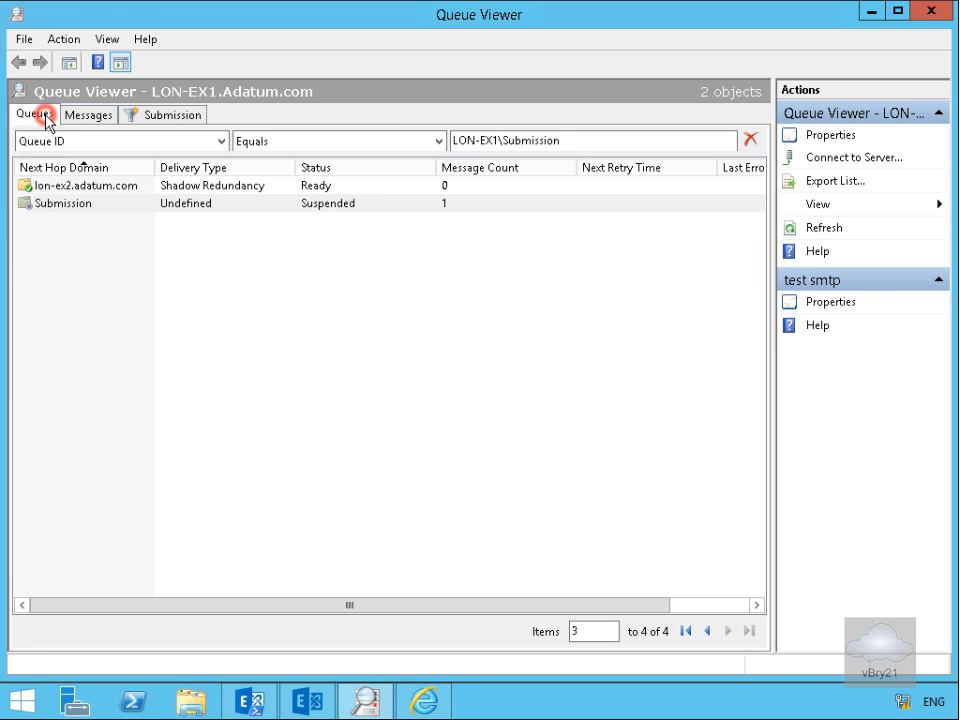
left_click(194, 206)
right_click(194, 207)
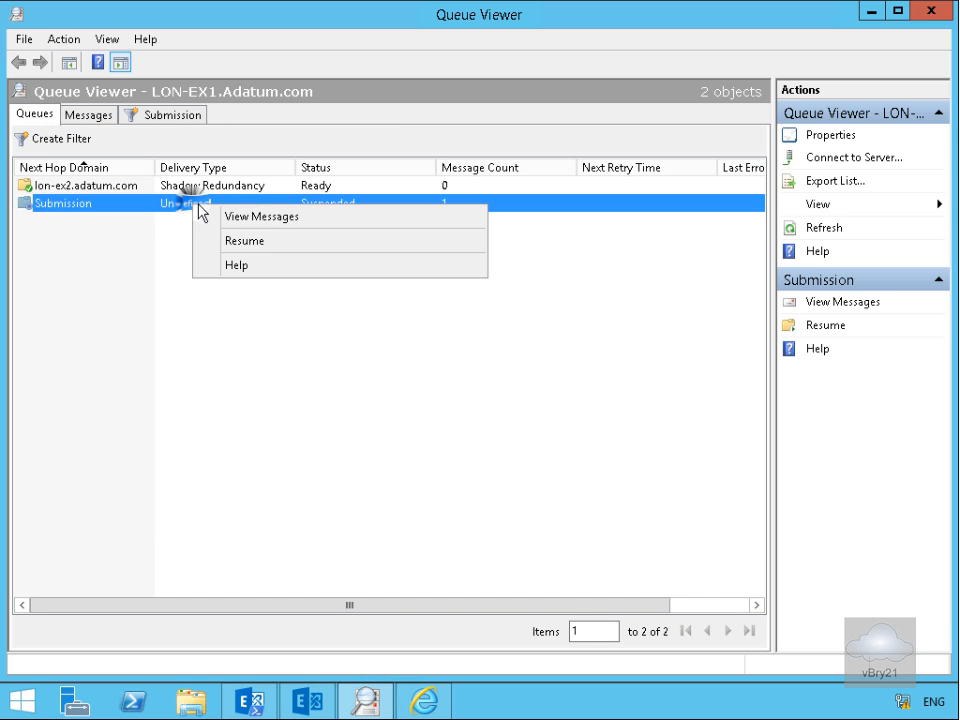
left_click(262, 242)
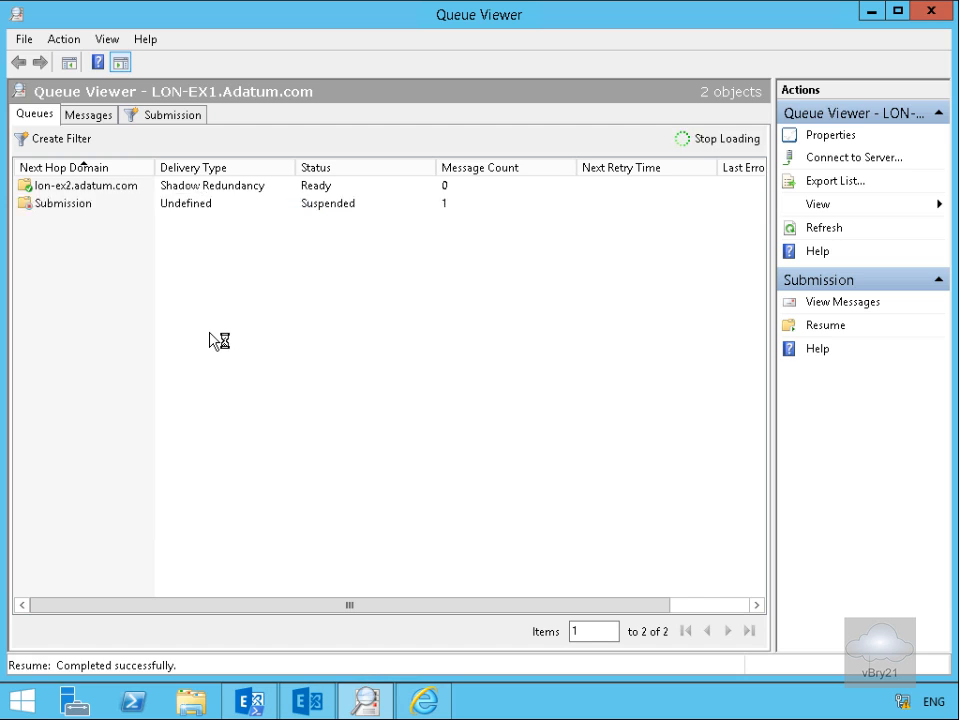
right_click(207, 335)
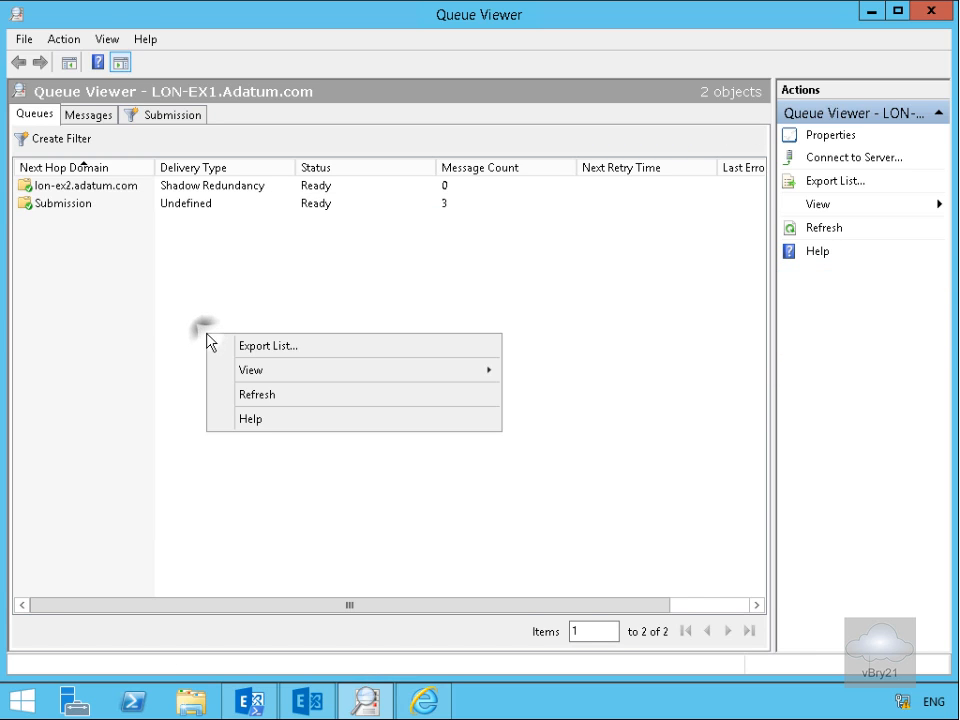
left_click(256, 396)
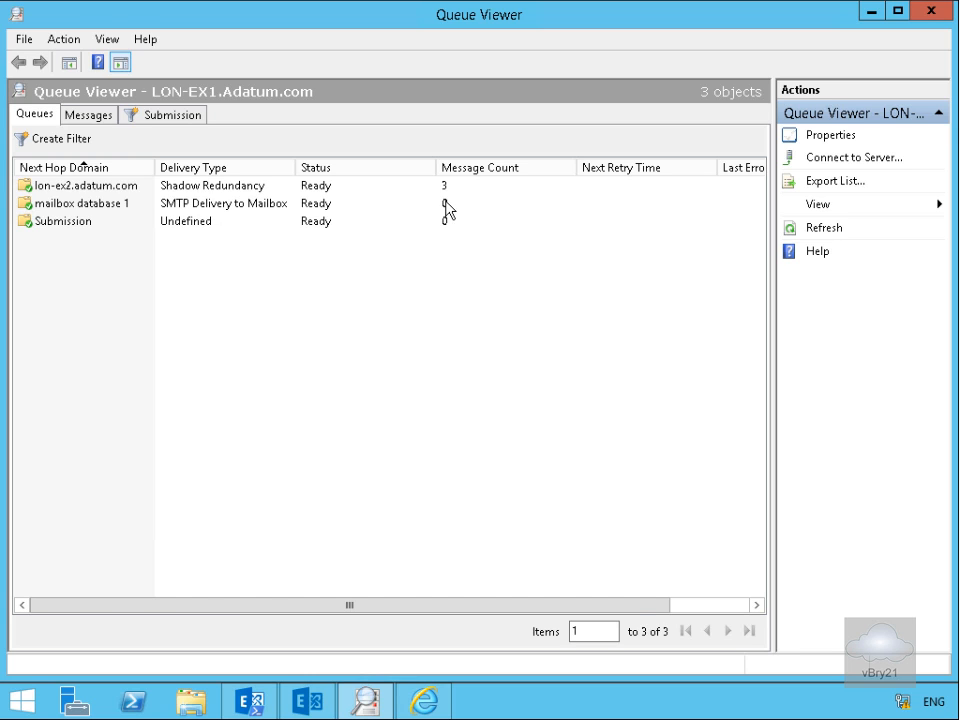
Examine the messages in the lon-ex2.adatum.com shadow redundancy queue and return to the queue list
left_click(248, 187)
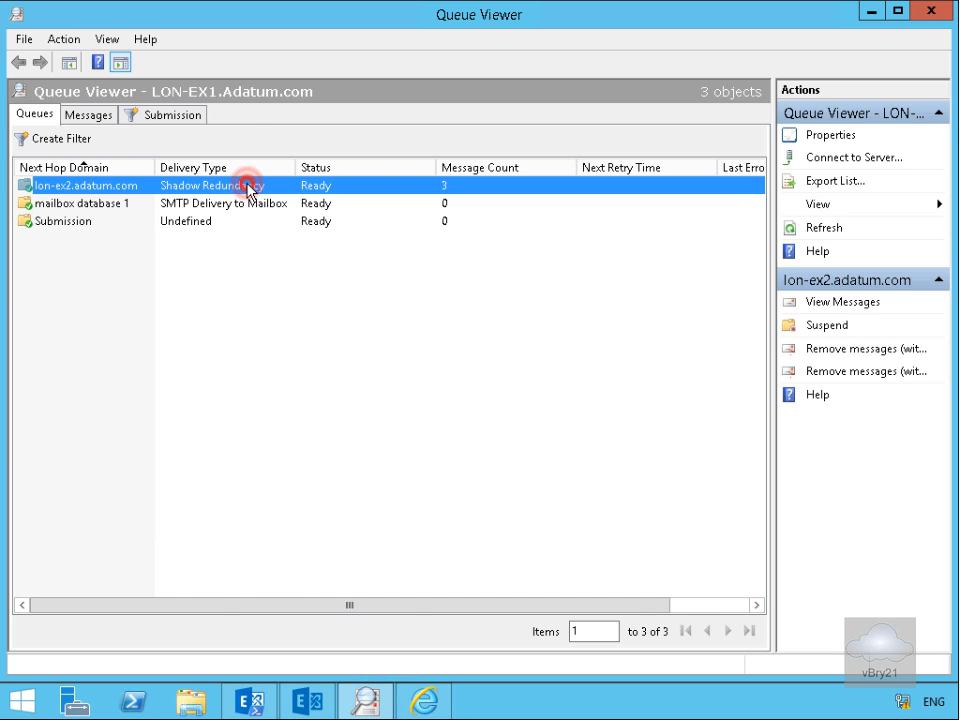
double_click(248, 187)
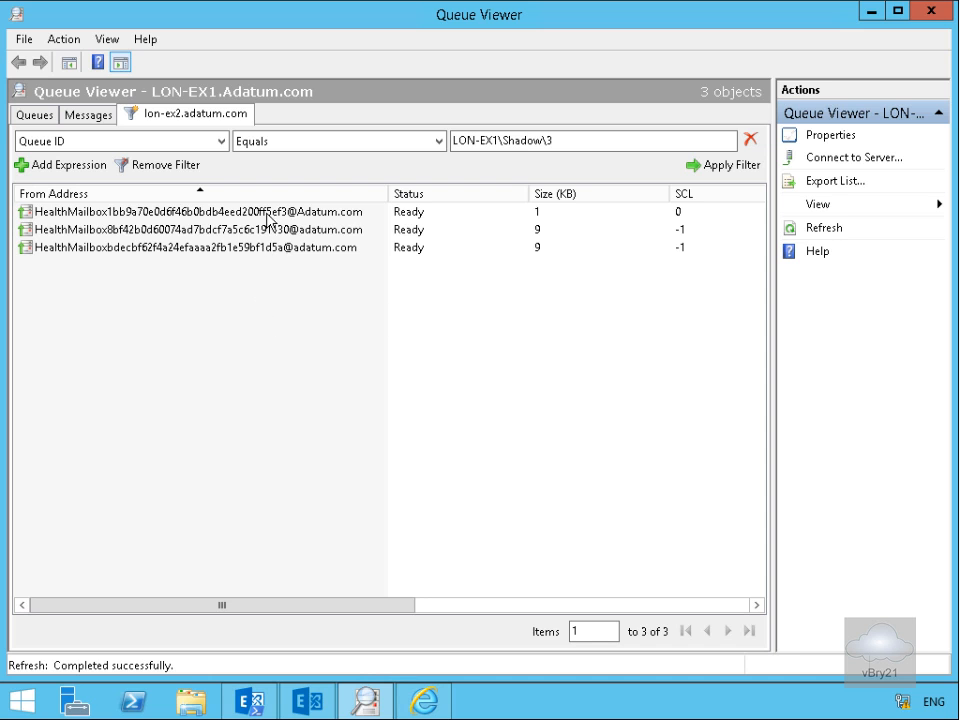
left_click_drag(378, 604, 323, 603)
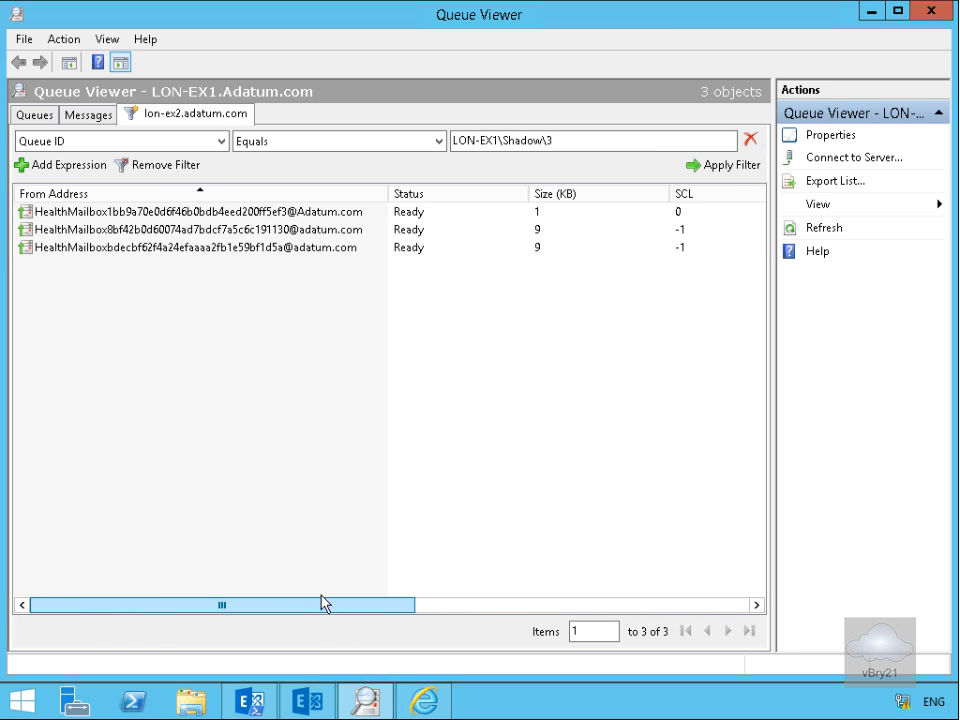
left_click(24, 116)
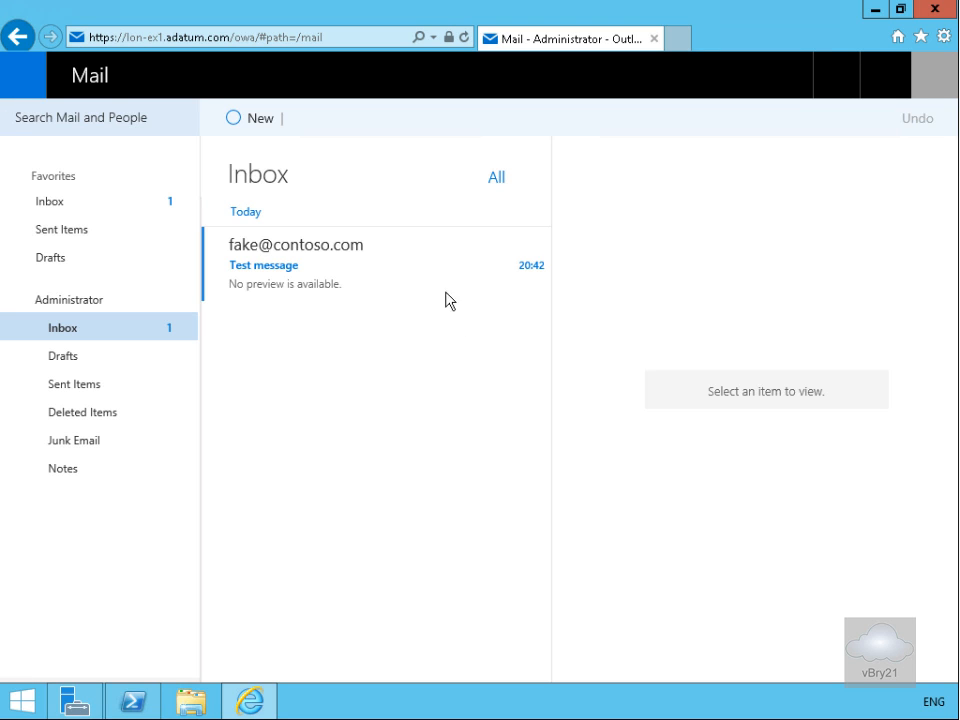
Delete the "Test message" email from the Administrator inbox in Outlook on the web
left_click(430, 268)
right_click(431, 270)
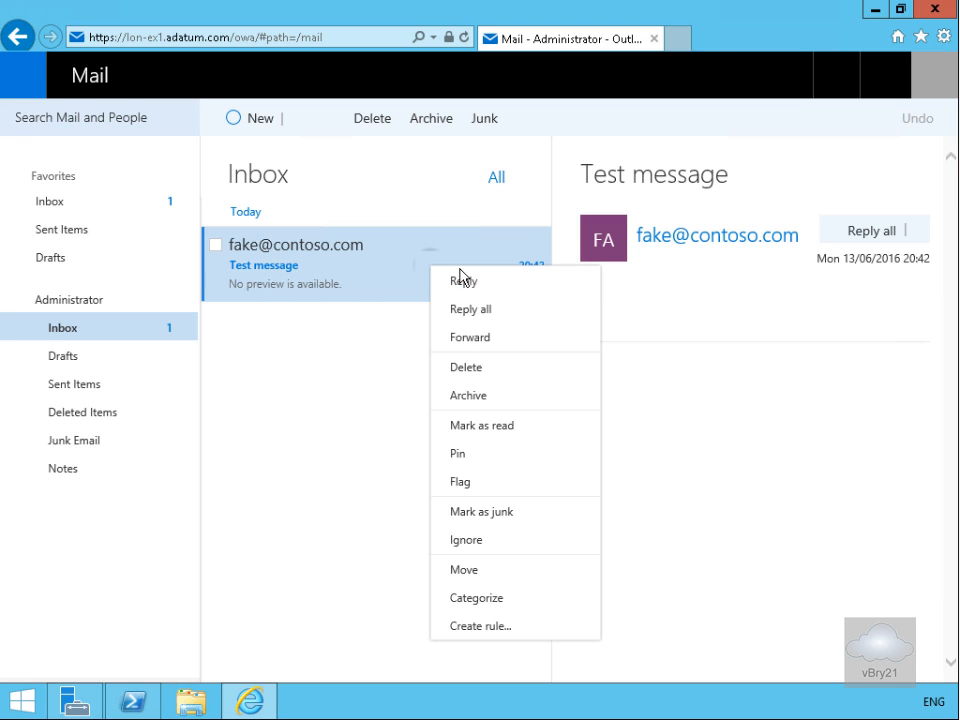
left_click(470, 366)
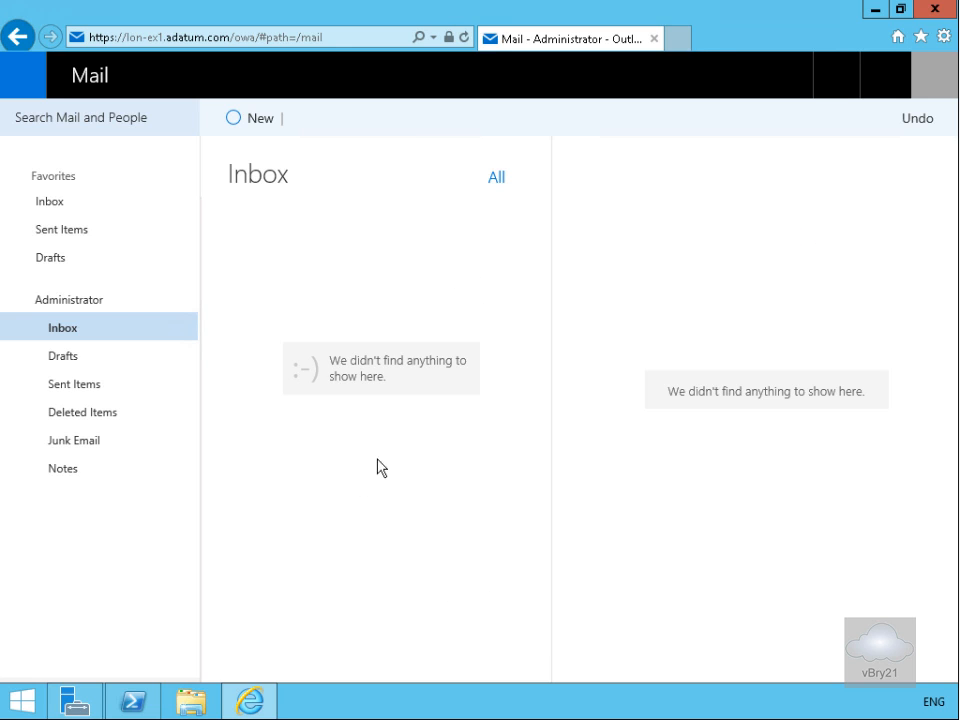
Switch to Windows PowerShell, open a telnet session to lon-ex1 on port 25, and greet the server with helo
left_click(136, 702)
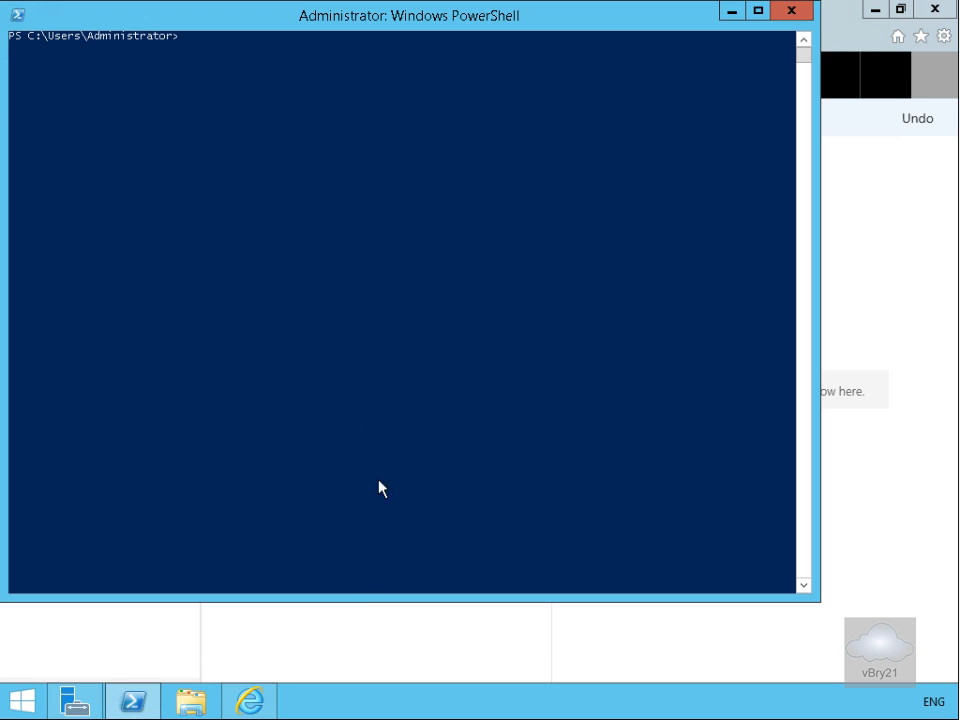
left_click(320, 372)
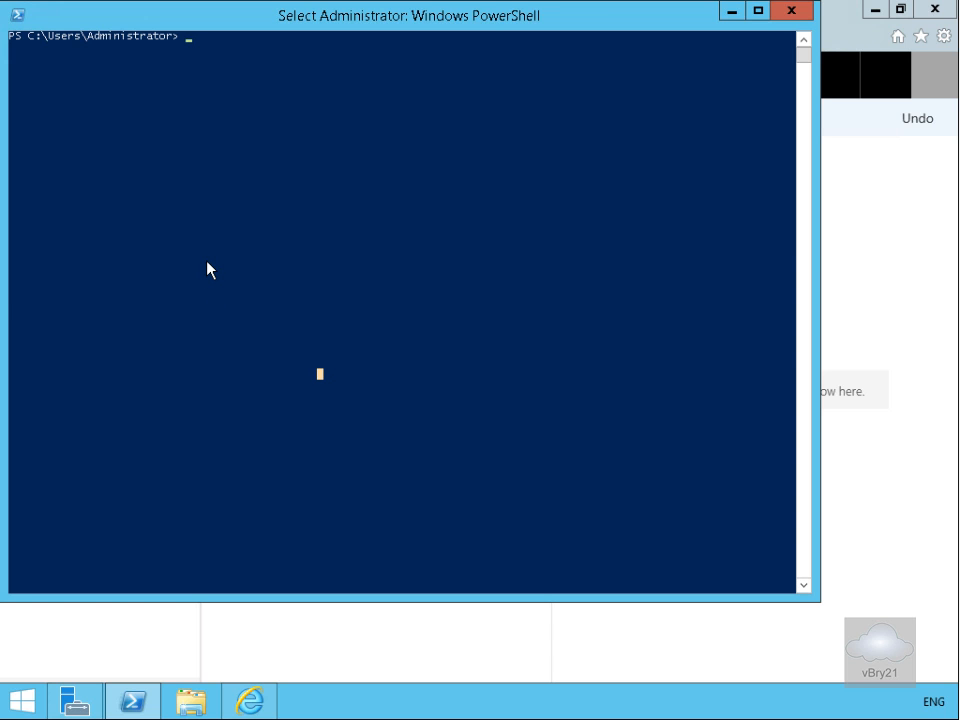
type("telnet lon-ex1 25")
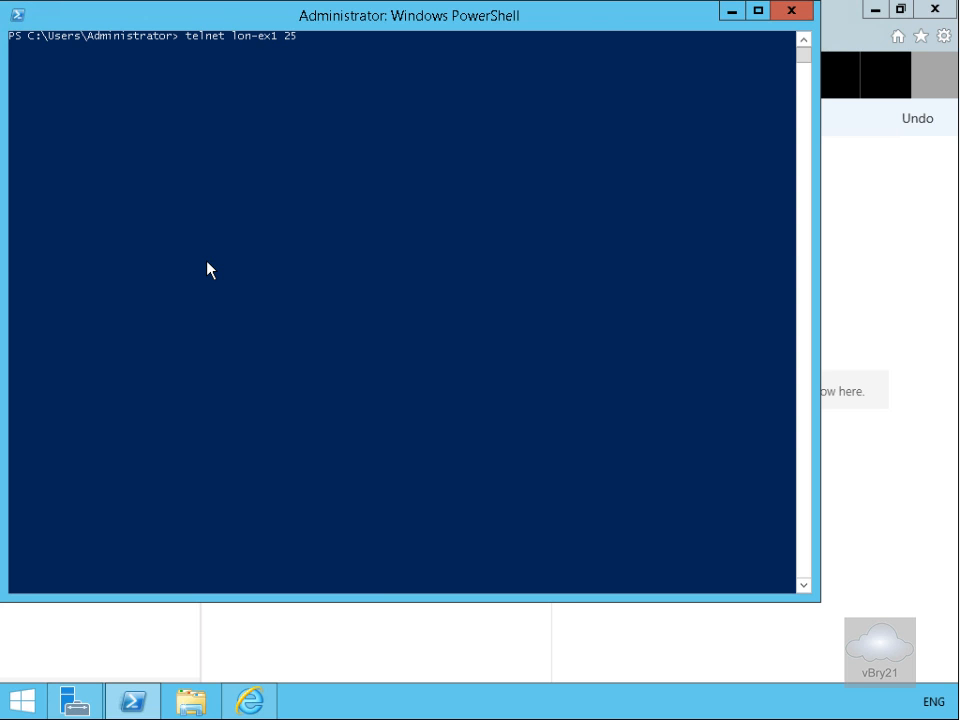
key("Return")
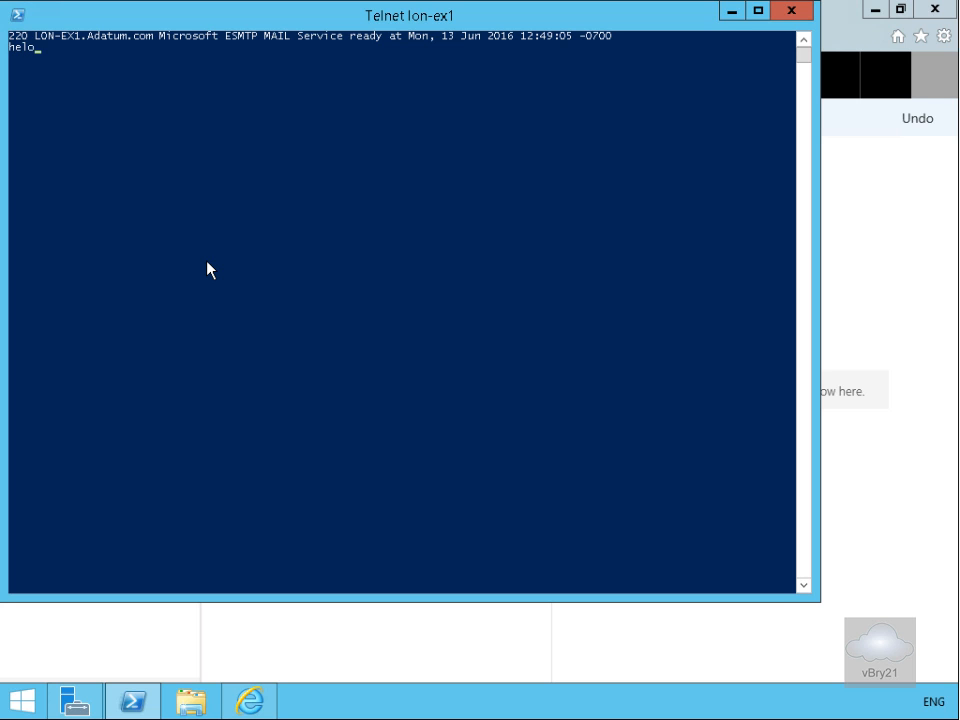
key("Return")
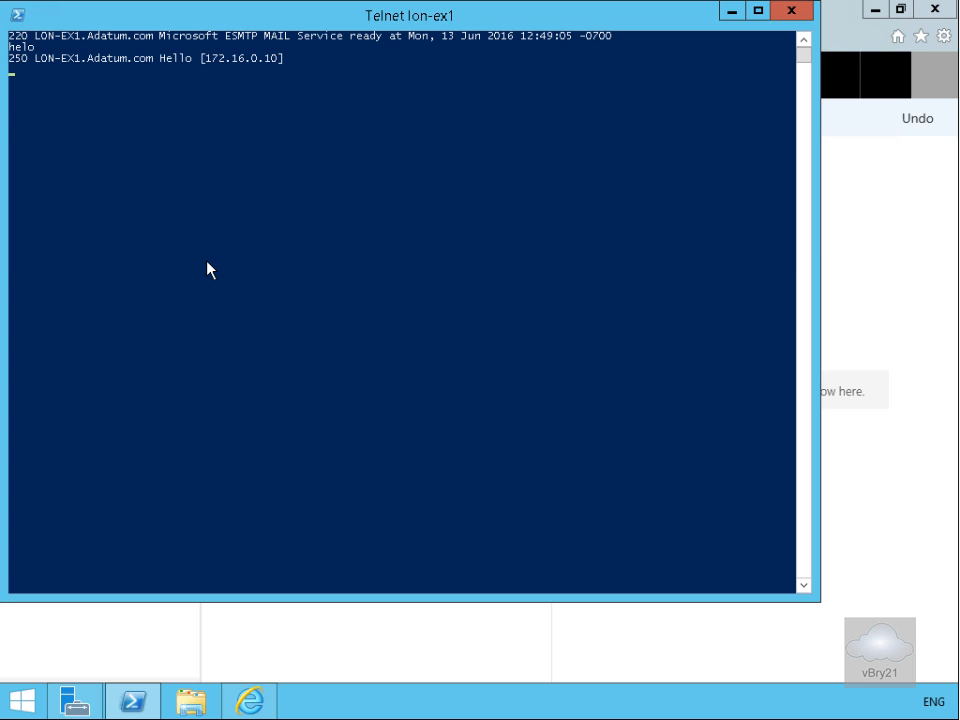
Specify the fake contoso.com sender address and the administrator's adatum.com recipient address for the SMTP message
type("mail from: fake@contoso.com")
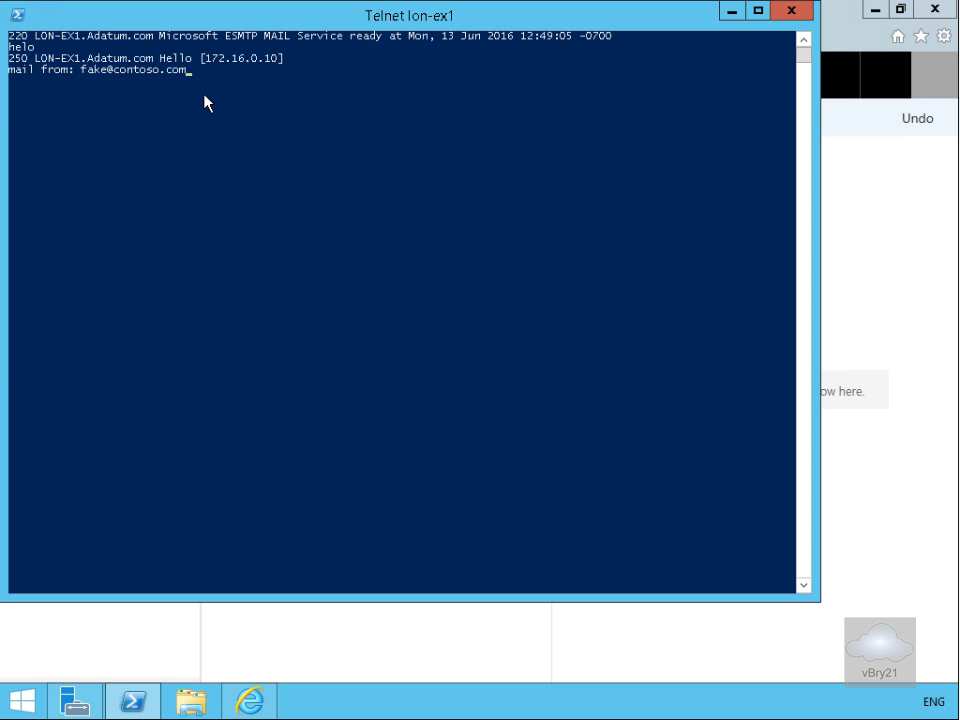
key("Return")
type("rcpt to: administrator@adatum.com")
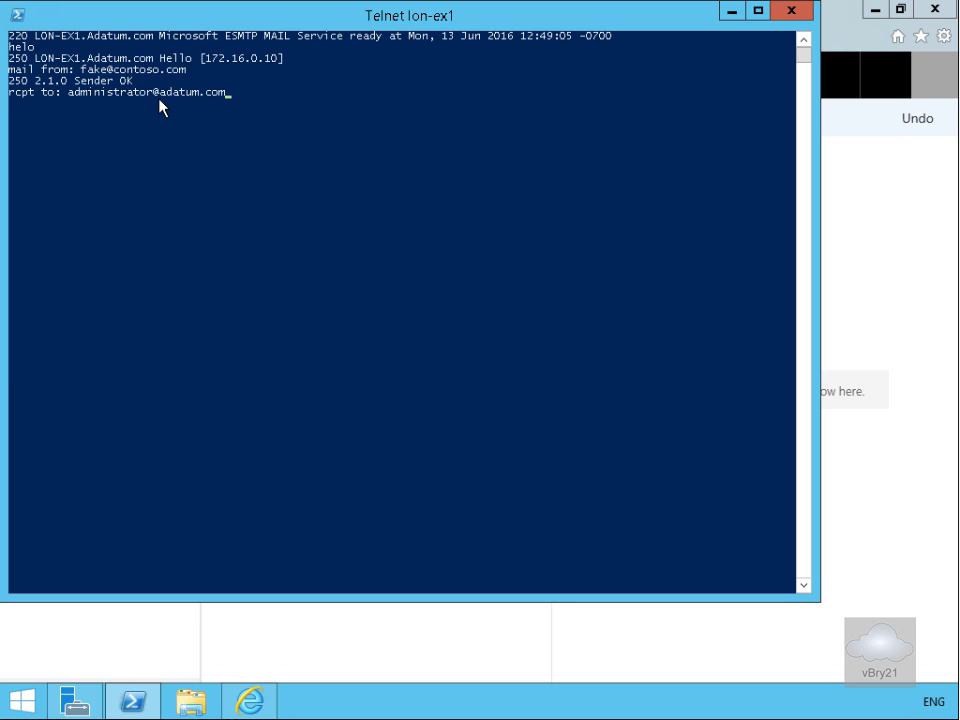
key("Return")
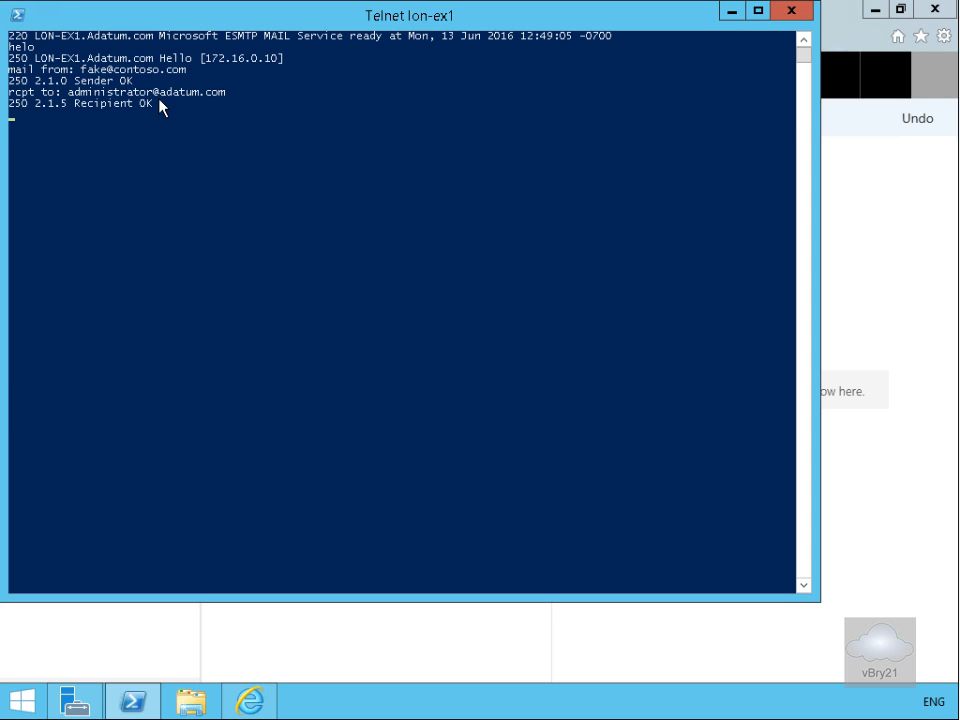
Enter the message data with subject "test message 1" and body "this is a test message", and end it with a period to send it
type("data")
key("Return")
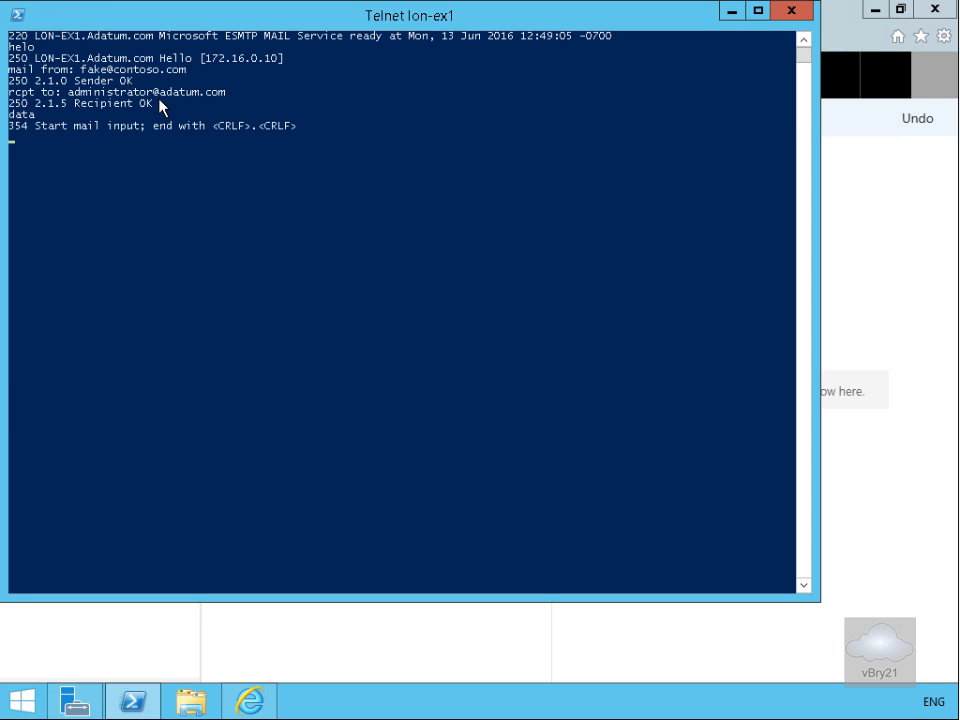
type("subject: test message 1 ")
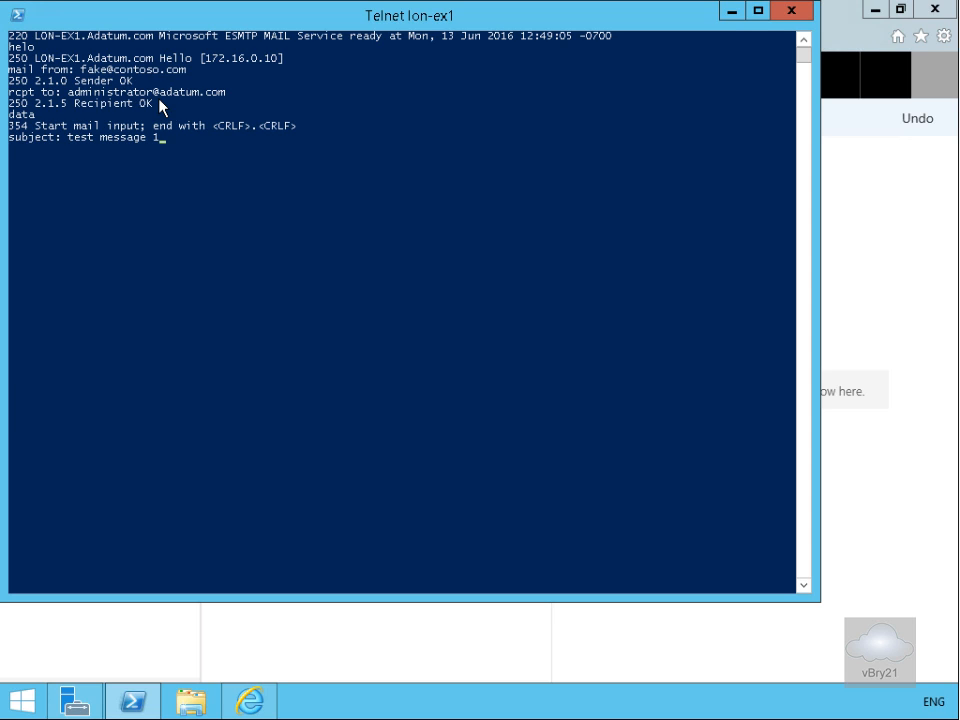
type("this is a test message")
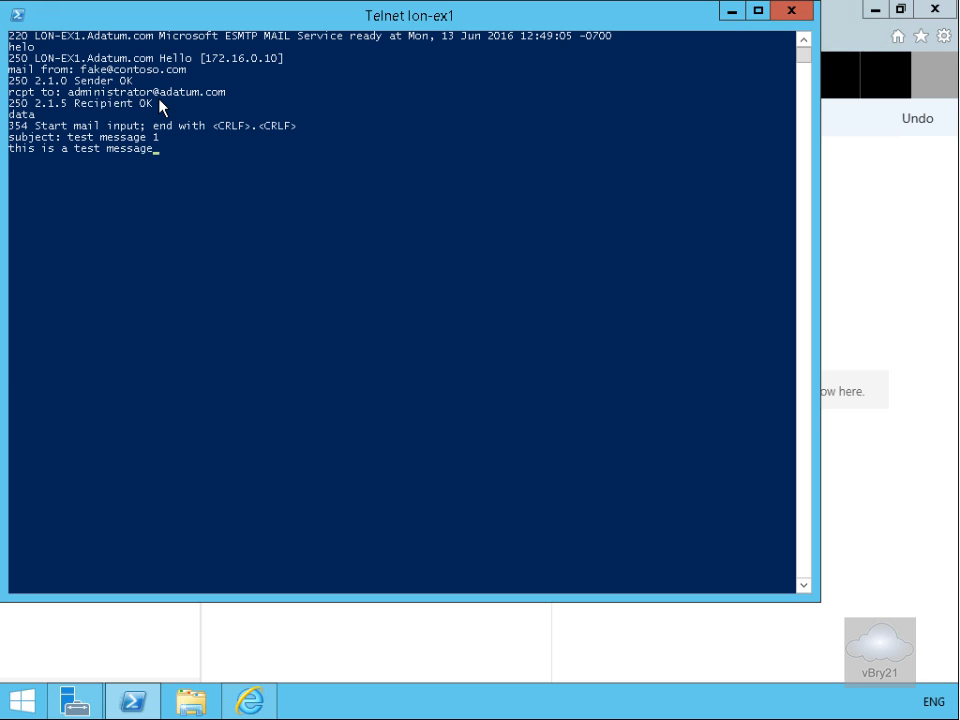
key("Return")
type(".")
key("Return")
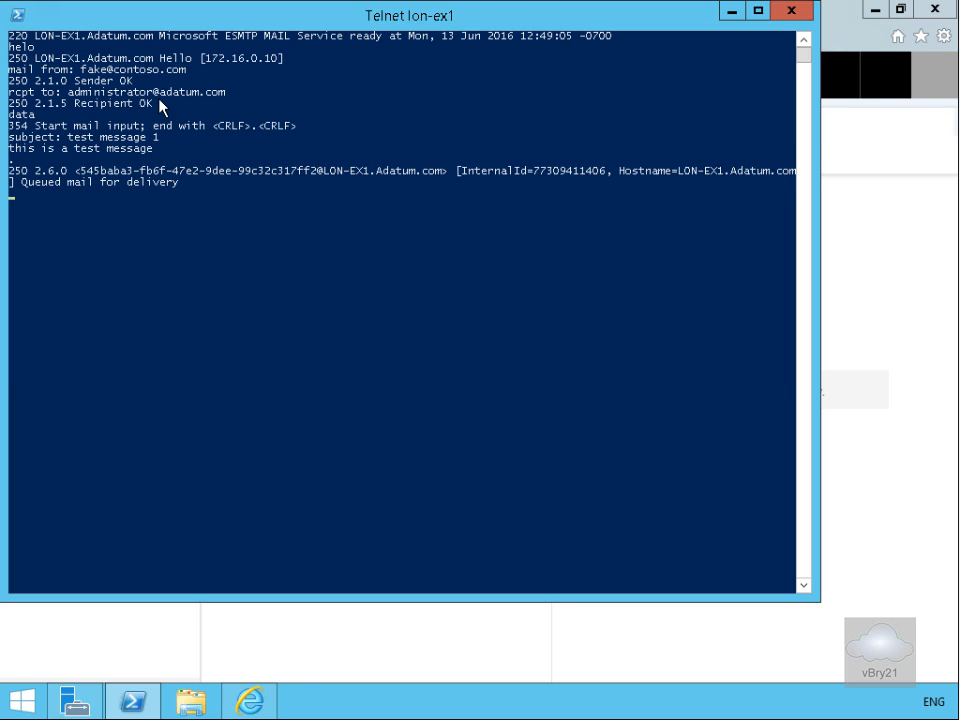
Switch to Outlook on the web and open the new "test message 1" email in the Administrator inbox
left_click(252, 700)
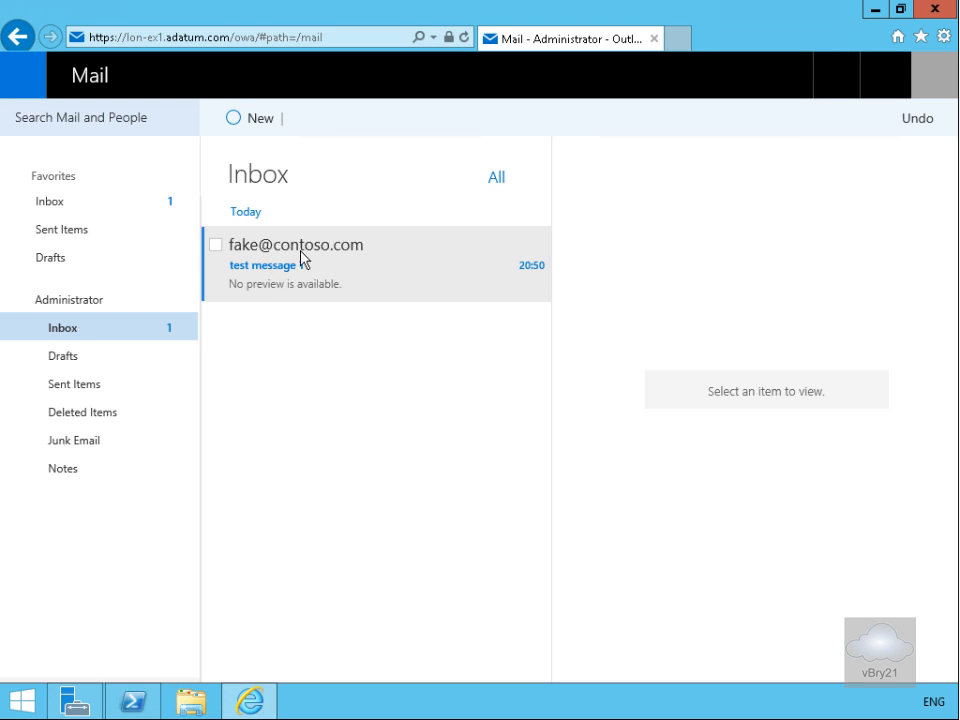
left_click(293, 286)
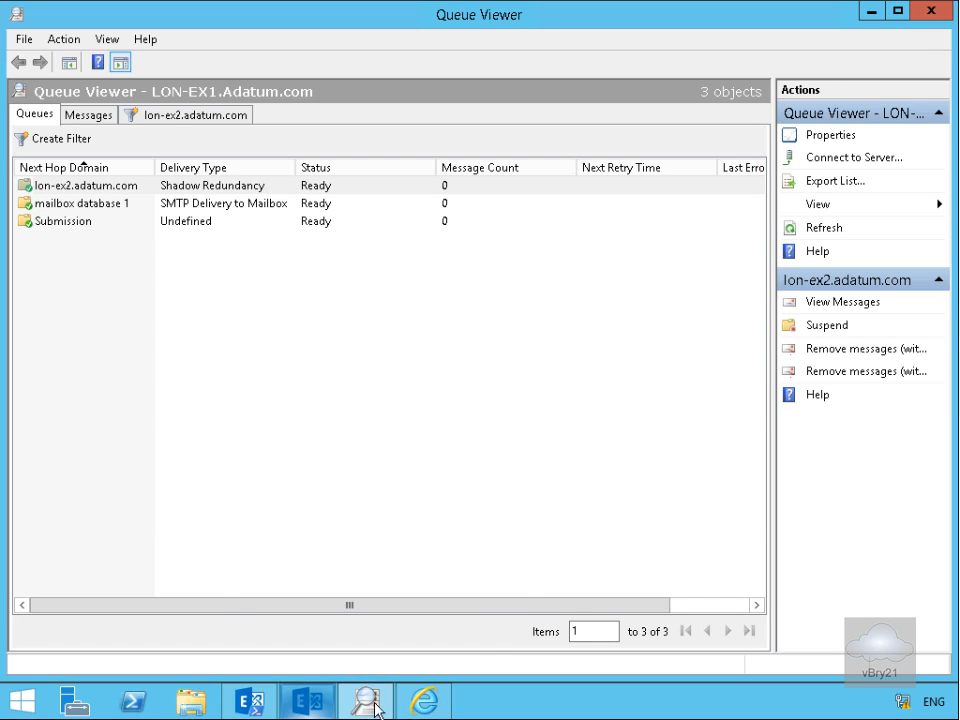
Switch to the delivery reports in the Exchange admin center and clear the previous search criteria and results
left_click(424, 700)
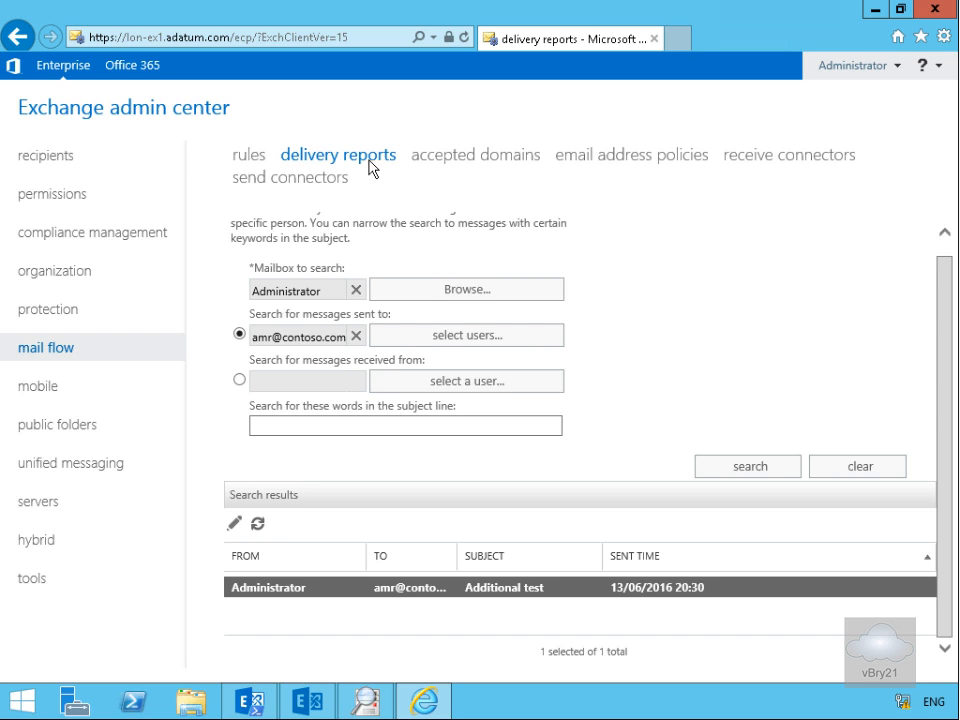
left_click(357, 291)
left_click(356, 336)
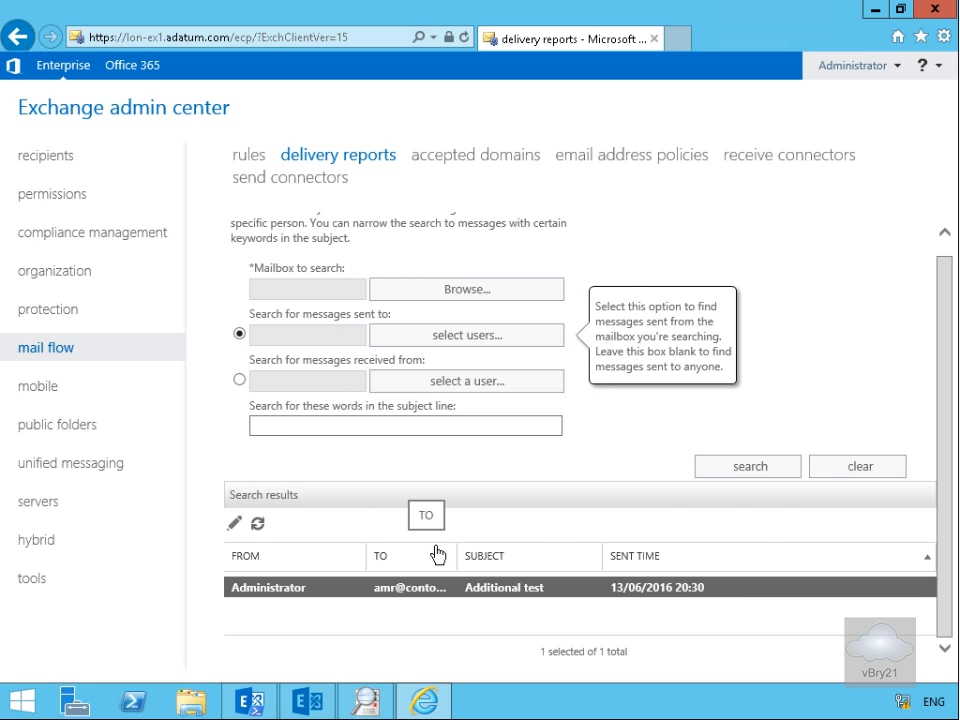
left_click(818, 470)
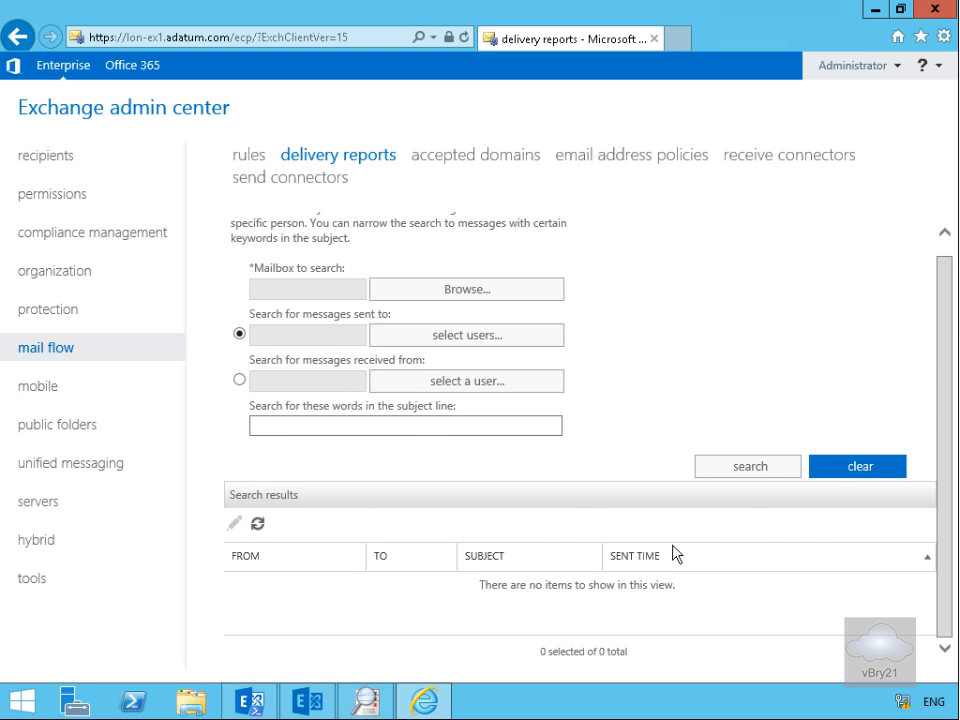
Choose the Administrator mailbox as the mailbox to search
left_click(418, 296)
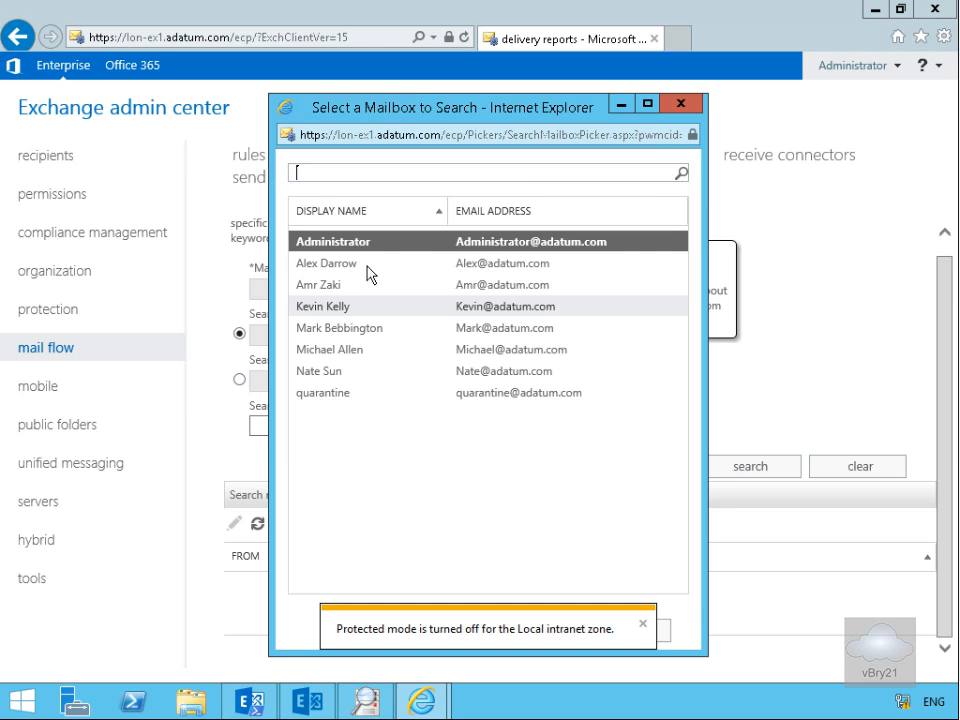
left_click(356, 247)
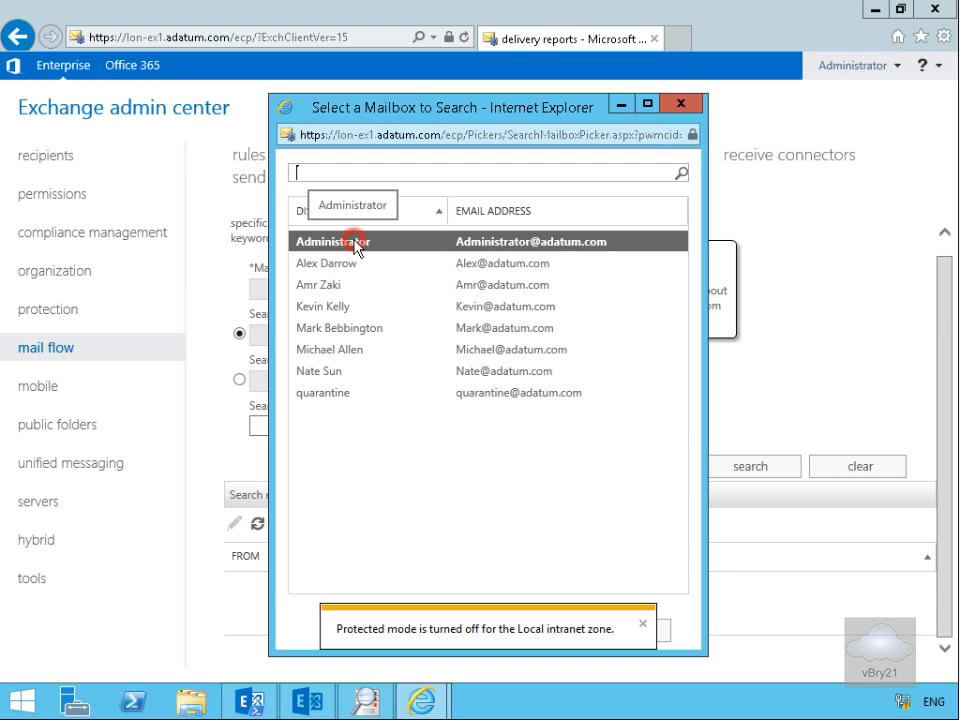
left_click(380, 244)
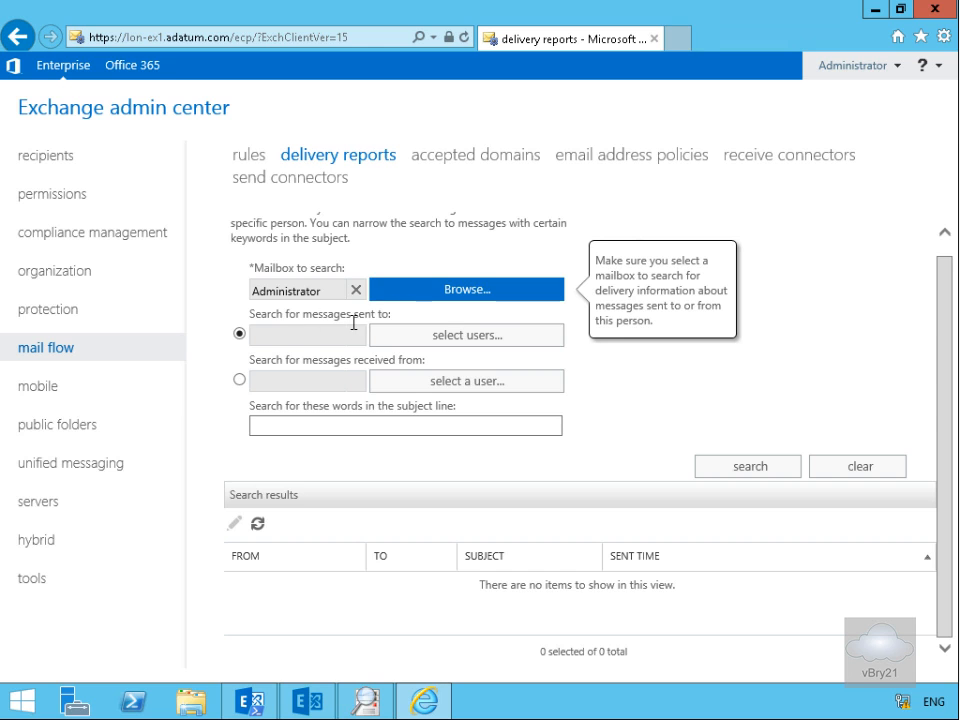
Add the third listed user as the recipient under messages sent to, and run the delivery report search
left_click(404, 337)
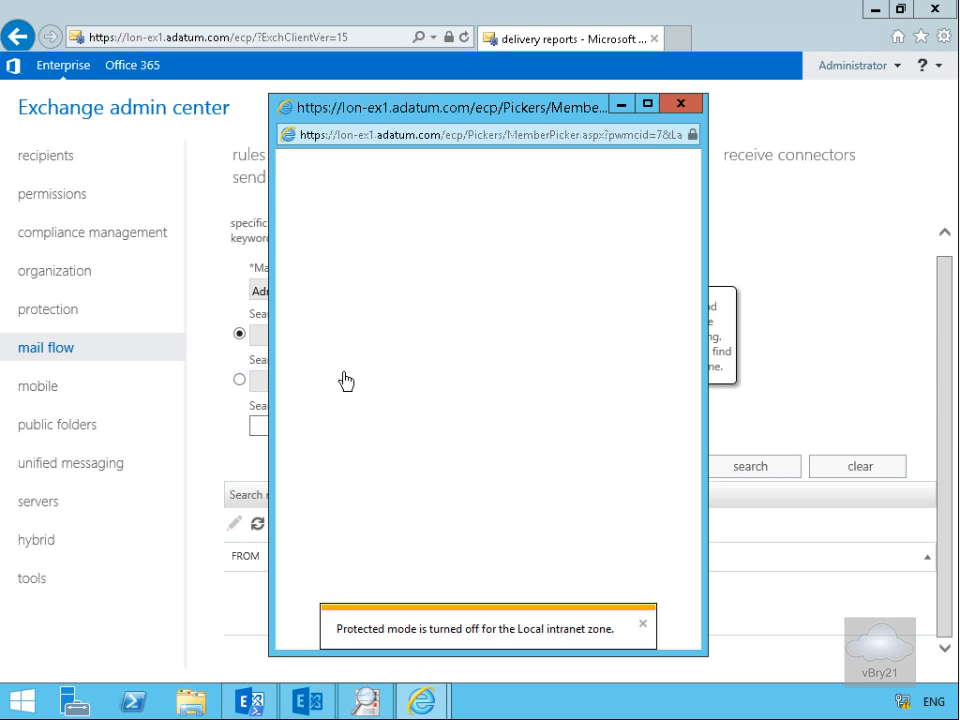
left_click(330, 289)
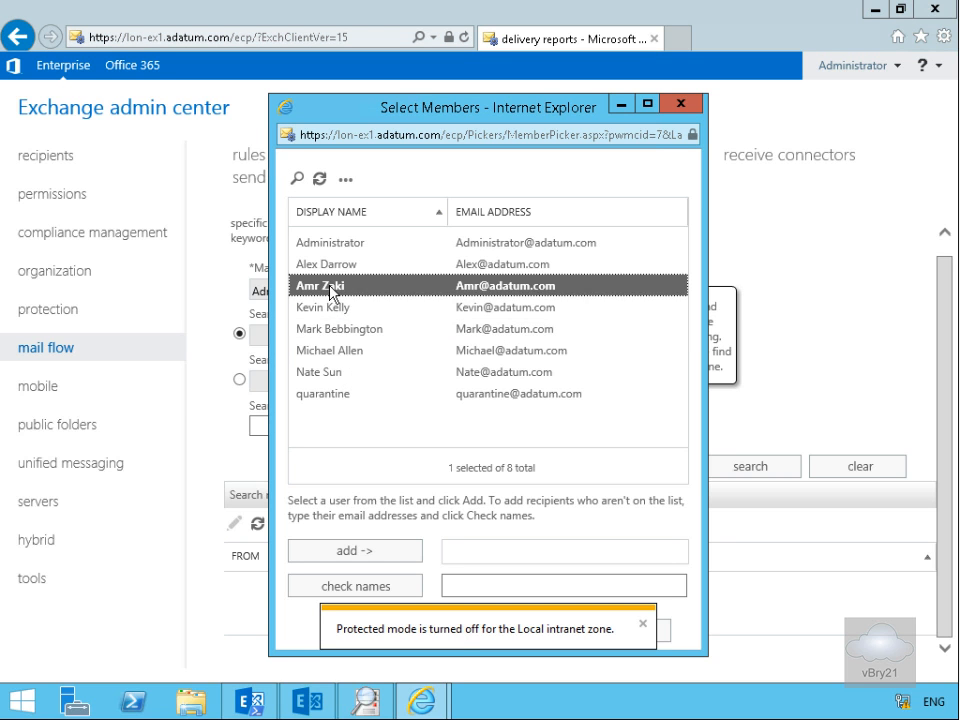
left_click(390, 551)
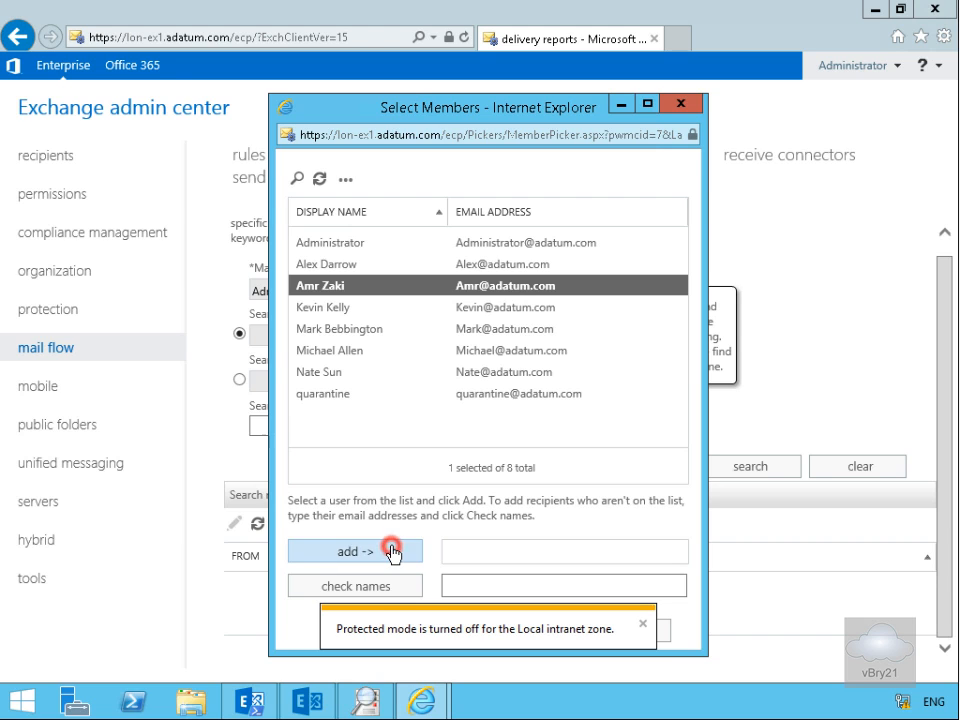
left_click(641, 623)
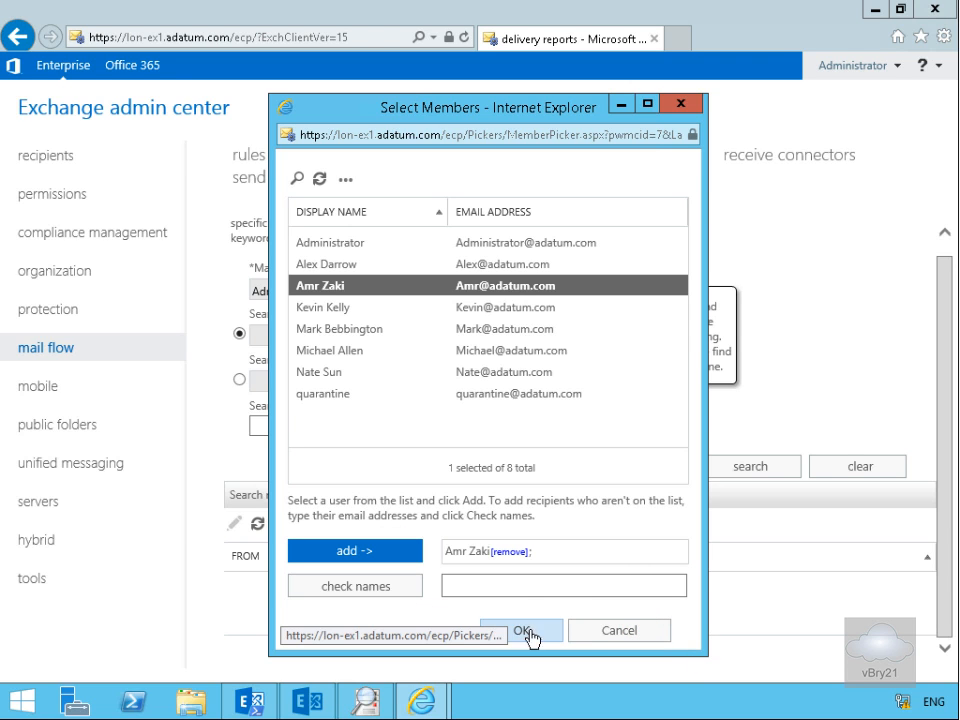
left_click(538, 631)
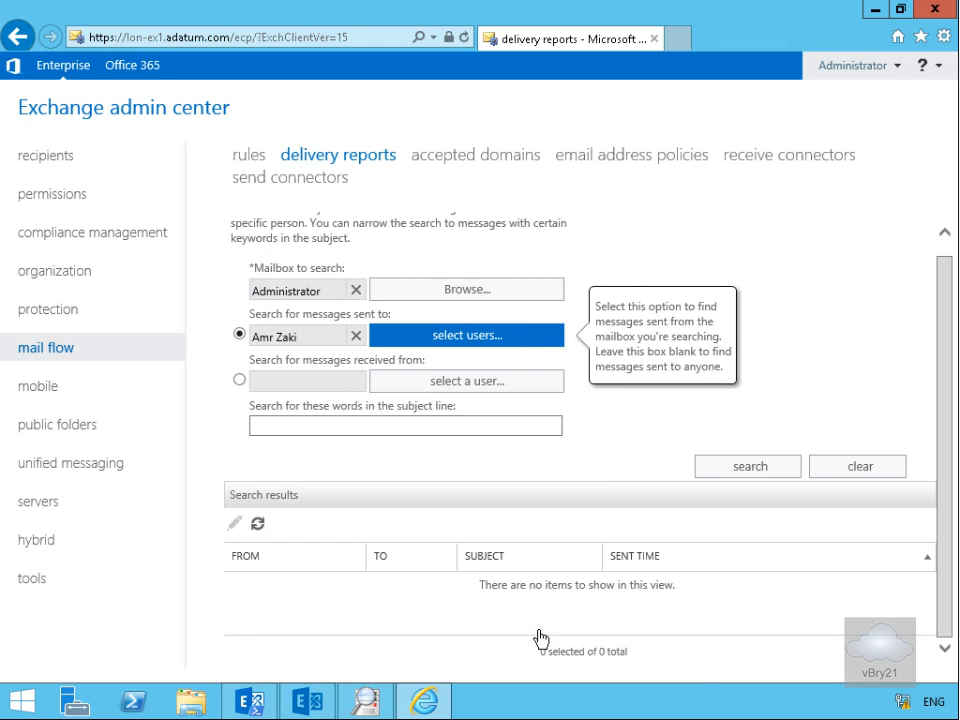
left_click(726, 468)
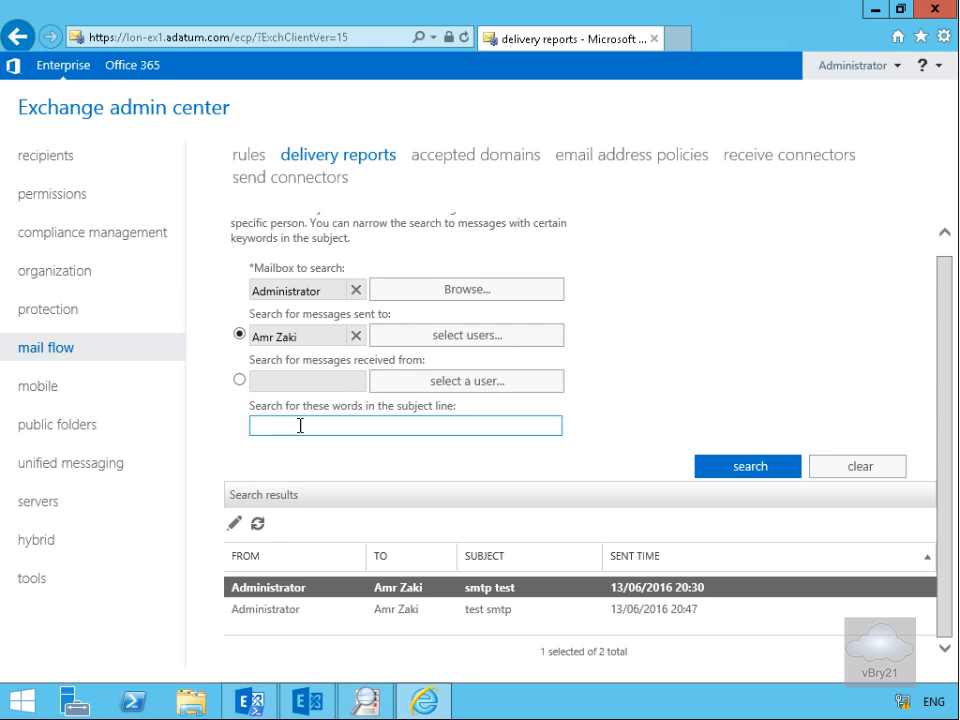
left_click(385, 424)
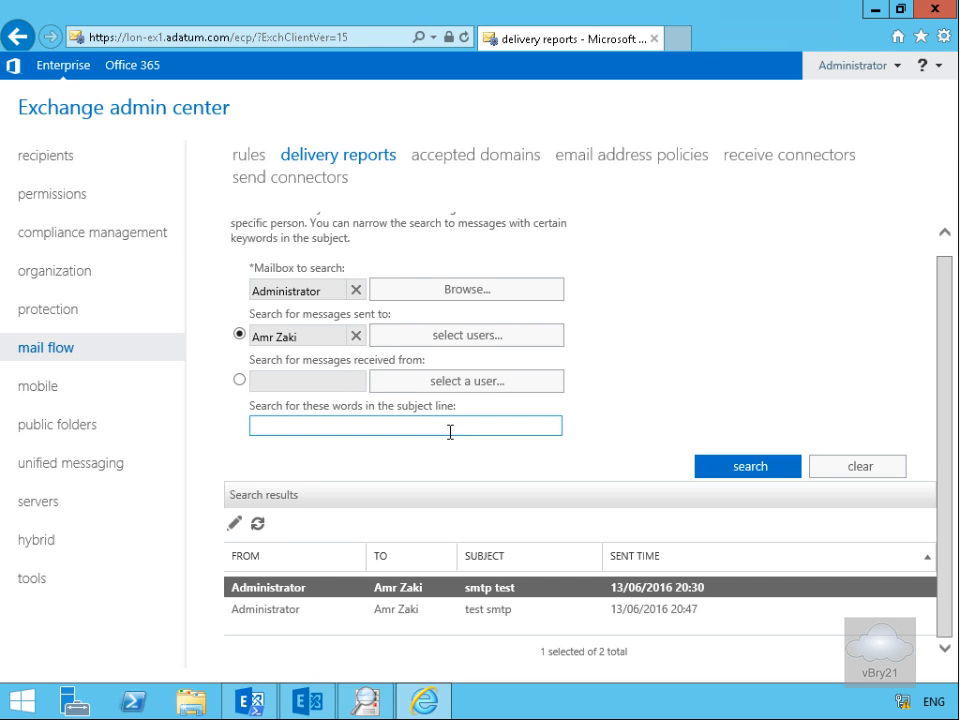